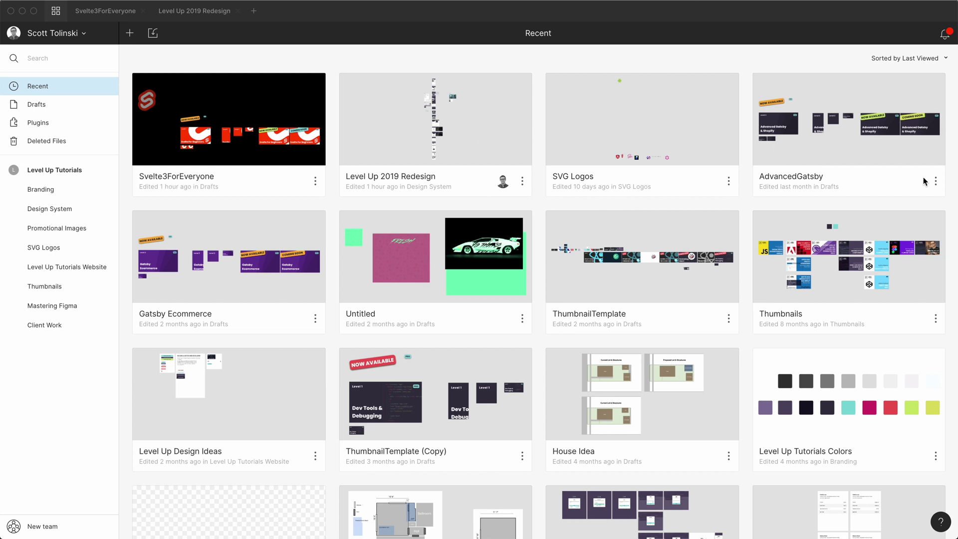
Step: Select the Svelte3ForEveryone file in Figma's Recent files
left_click(461, 169)
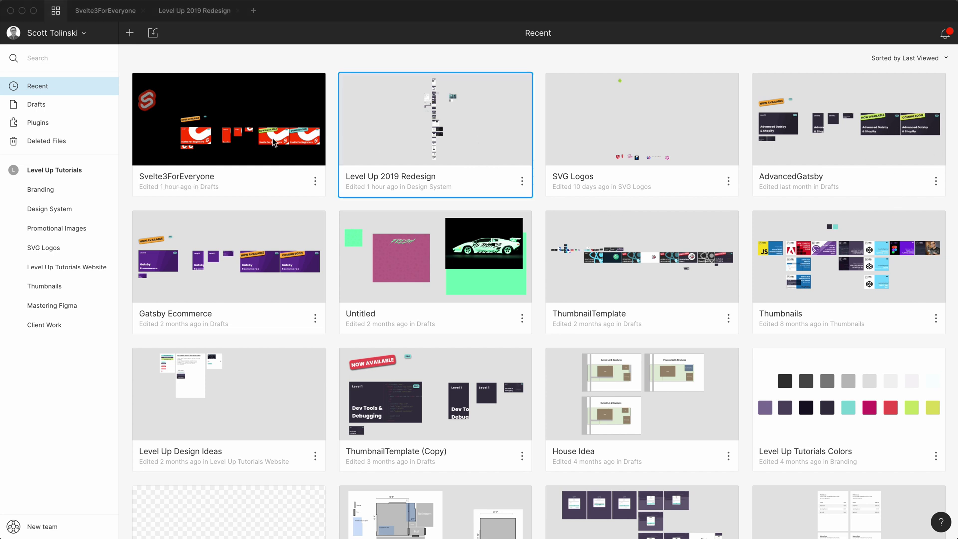
left_click(273, 142)
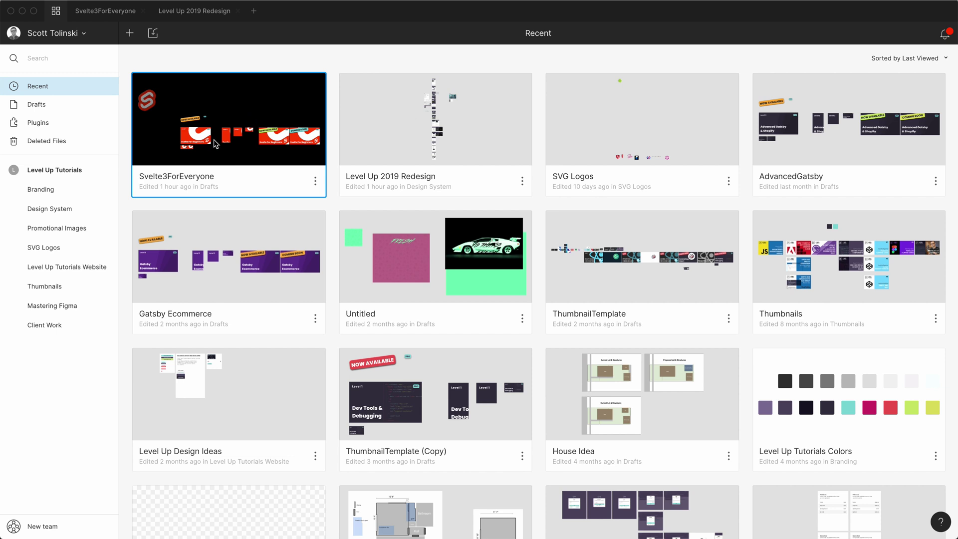
Step: Open Svelte3ForEveryone, zoom to 15%, and scroll across the frames until the 4k frame is visible
double_click(172, 184)
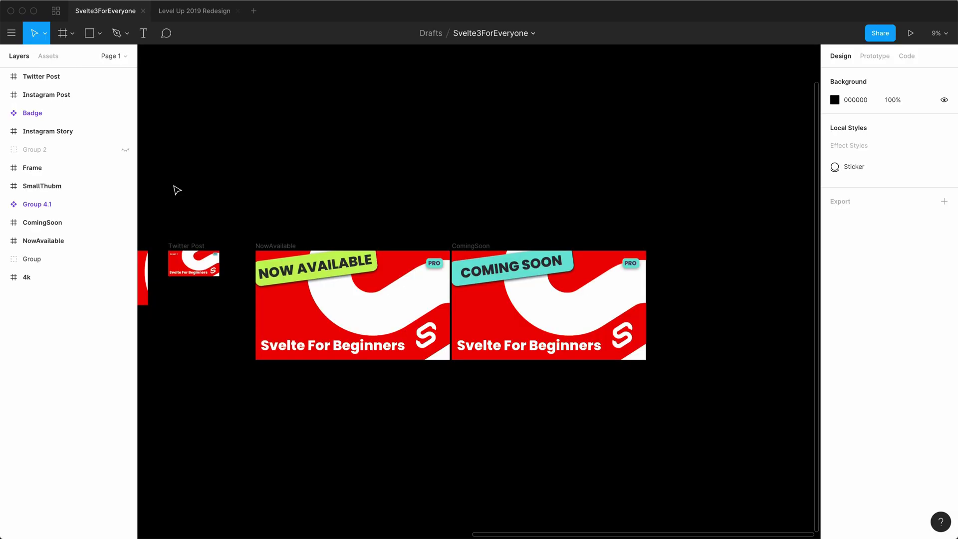
scroll(313, 289, "up", 5)
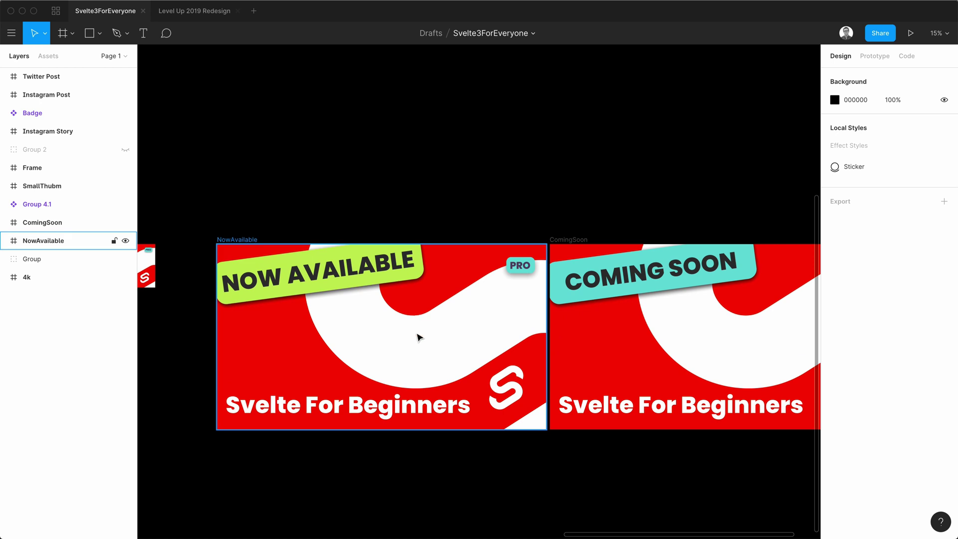
scroll(419, 338, "left", 10)
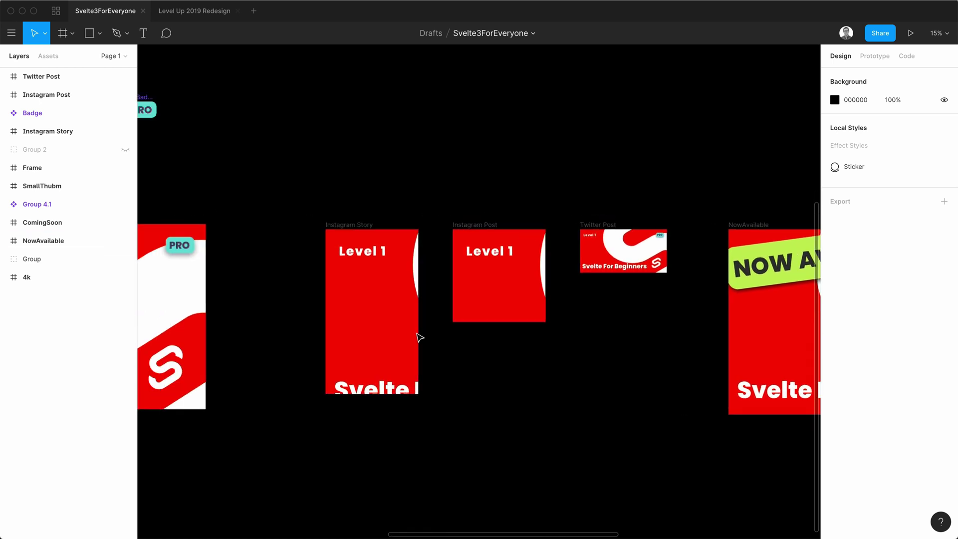
scroll(419, 338, "right", 15)
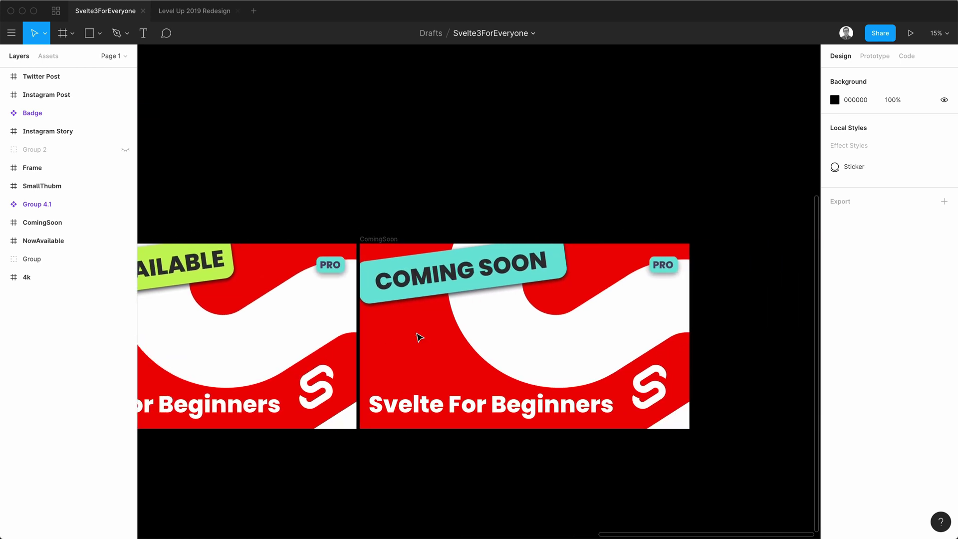
scroll(419, 338, "left", 20)
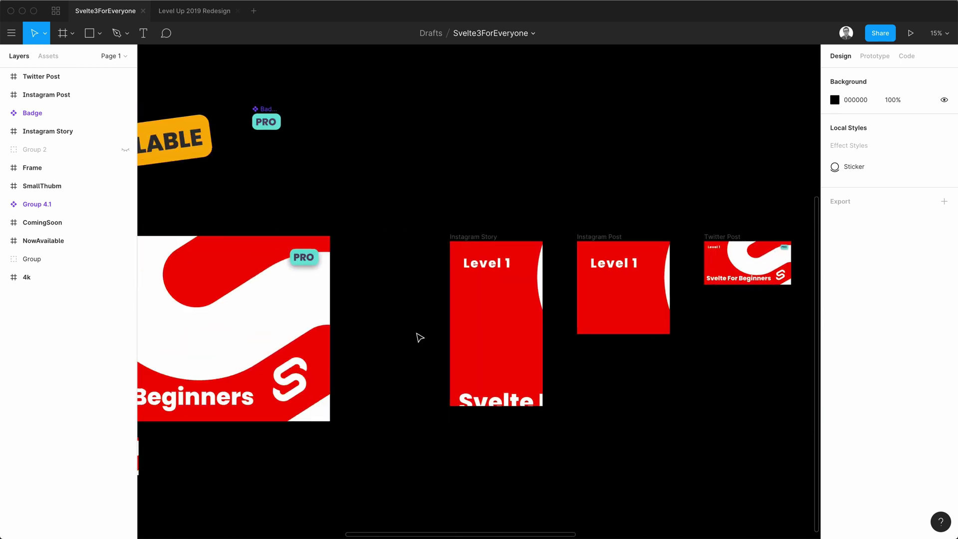
scroll(418, 338, "left", 1)
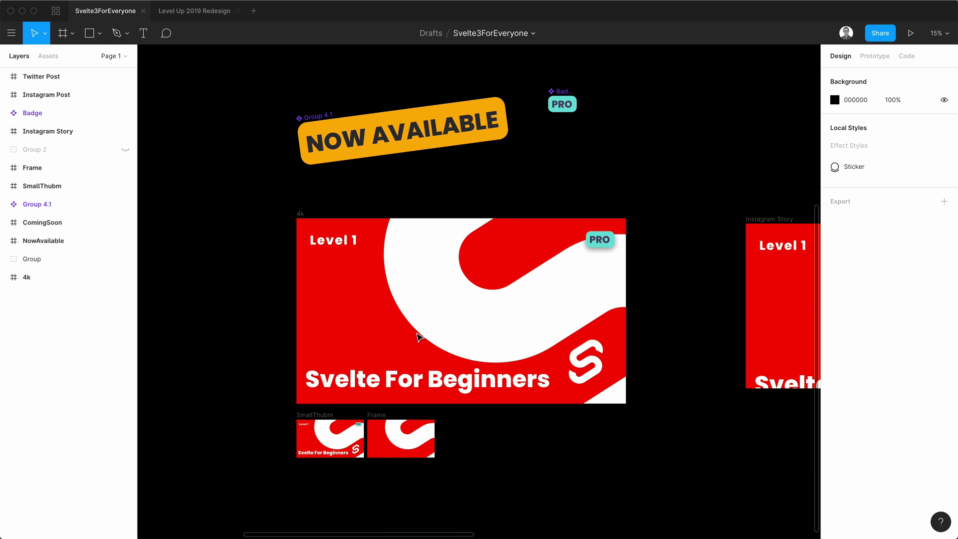
Step: Select the 3840 × 2160 4k thumbnail frame and zoom in to about 24%
left_click(300, 215)
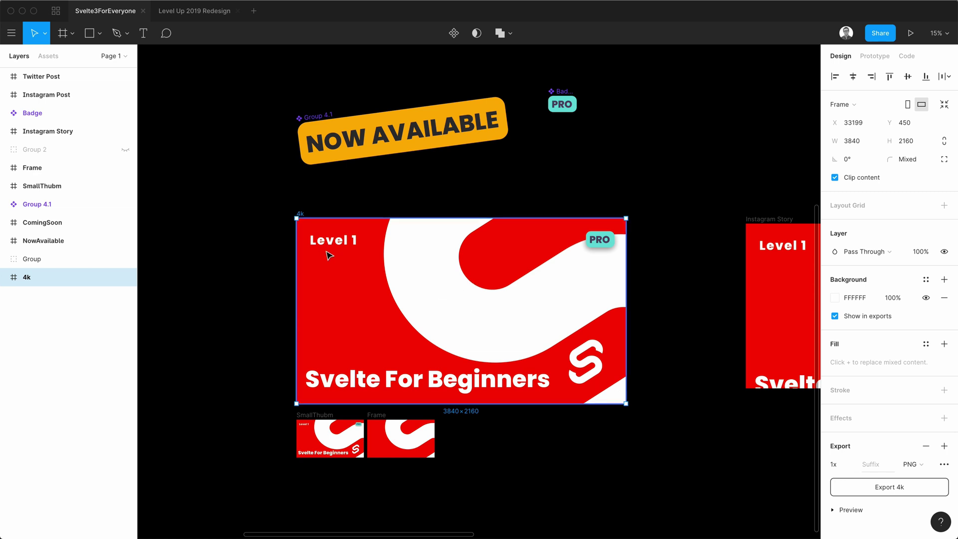
scroll(329, 255, "up", 2)
scroll(329, 255, "up", 1)
scroll(331, 252, "right", 3)
scroll(331, 252, "down", 2)
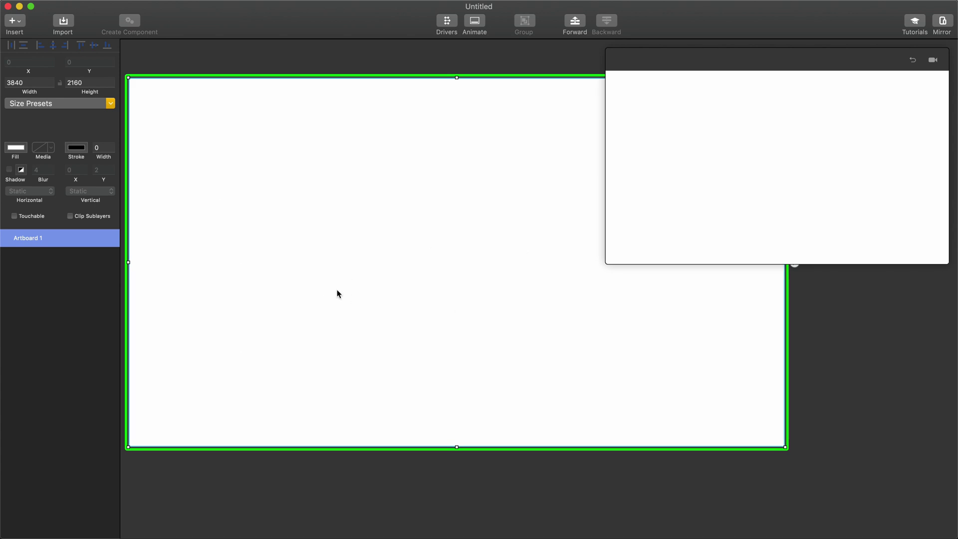
Step: Zoom out to fit the blank 3840×2160 artboard and drag the preview window up and aside
scroll(337, 294, "down", 3)
scroll(337, 294, "down", 3)
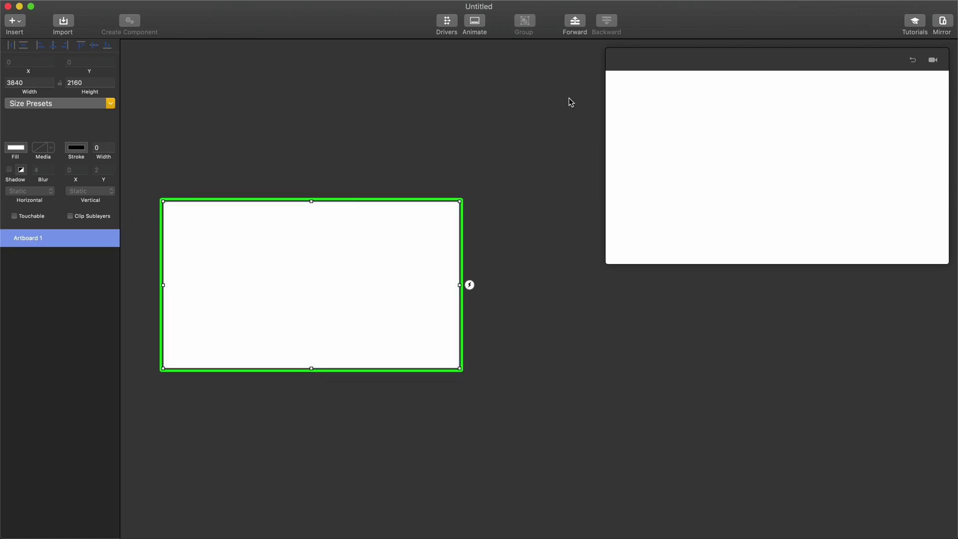
left_click_drag(632, 60, 637, 4)
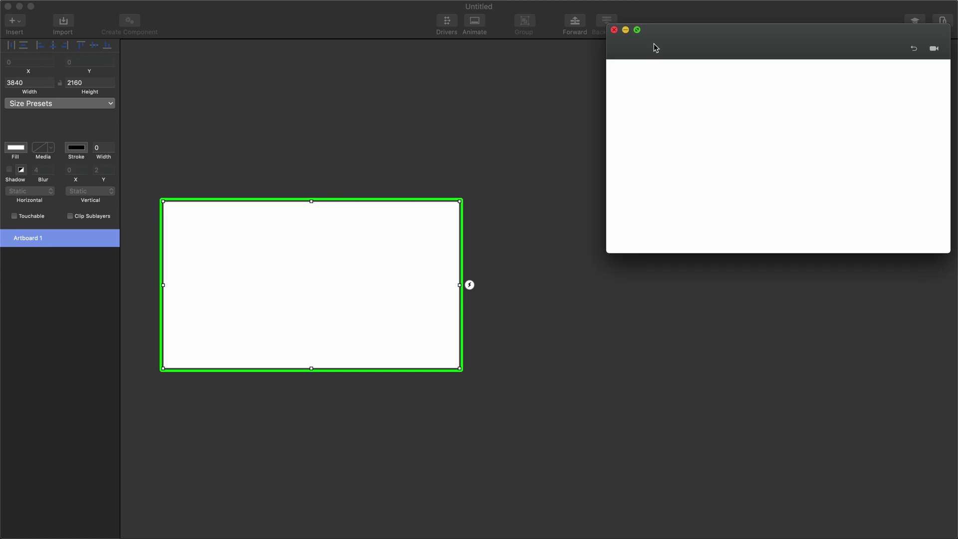
left_click_drag(653, 43, 633, 29)
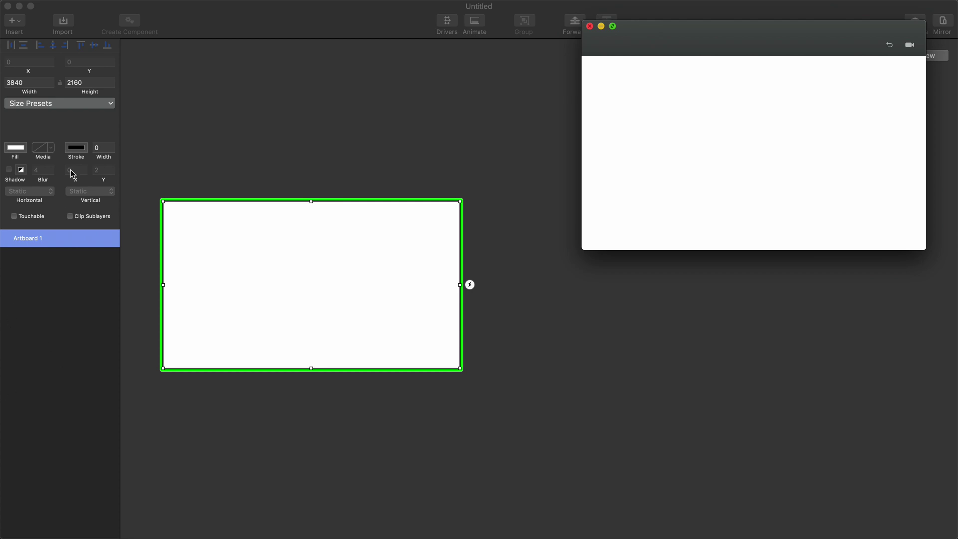
Step: Open Principle's Import options with Figma chosen as the source
left_click(219, 31)
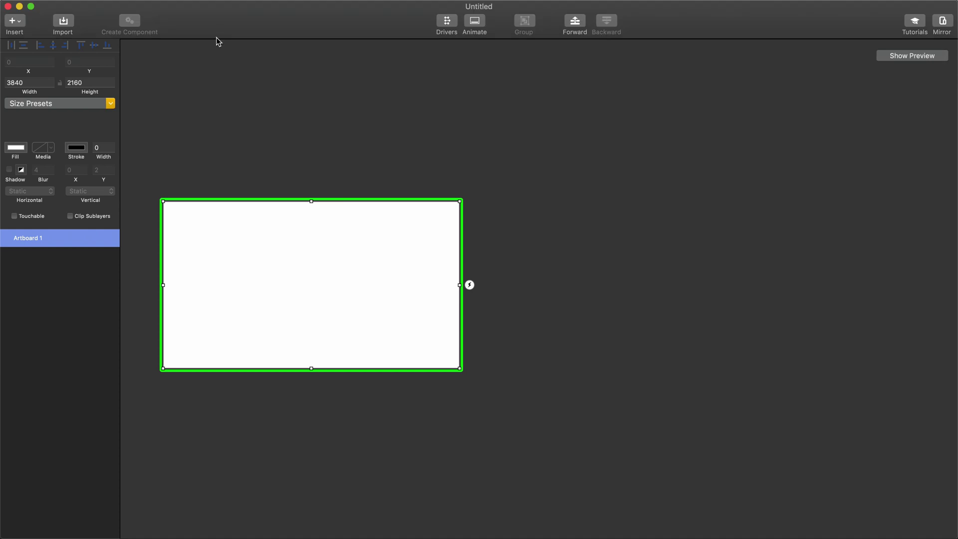
left_click(62, 22)
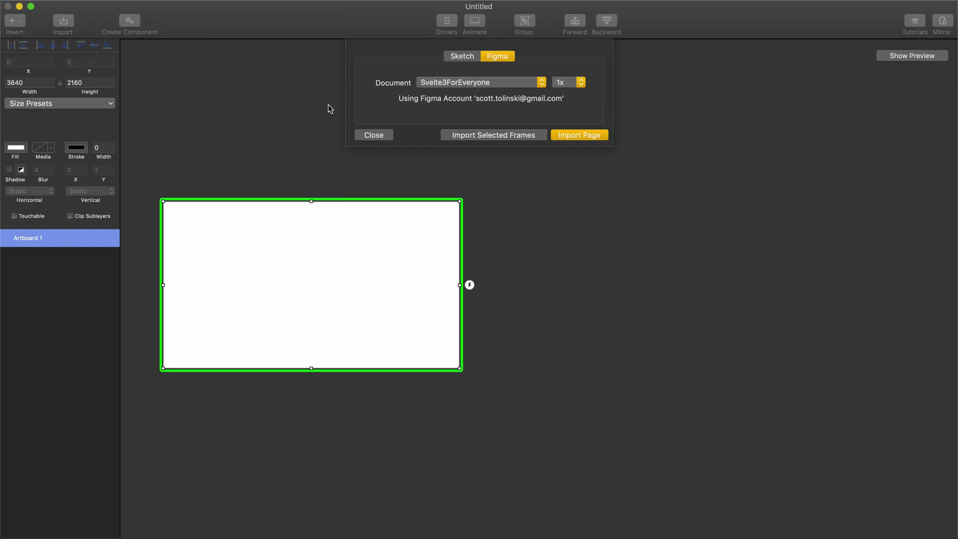
left_click(459, 57)
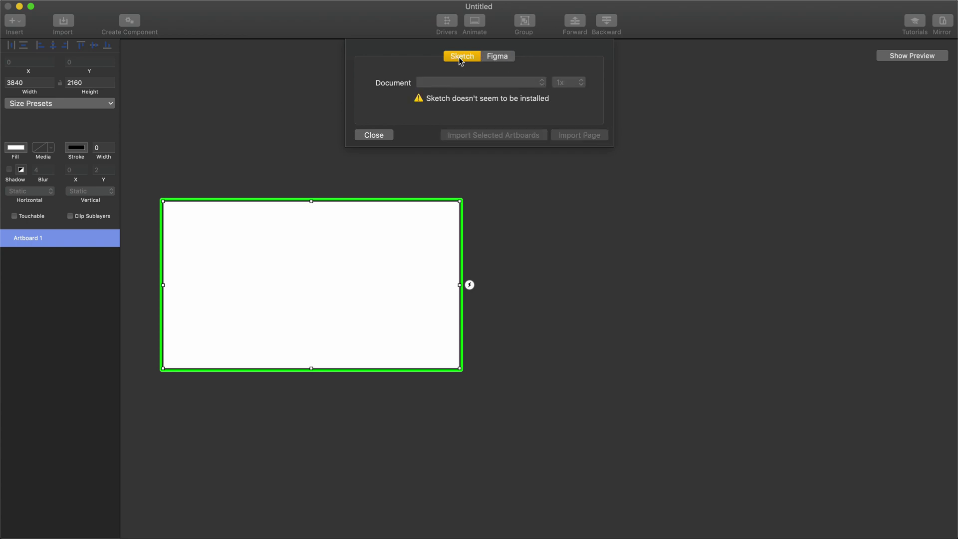
left_click(502, 57)
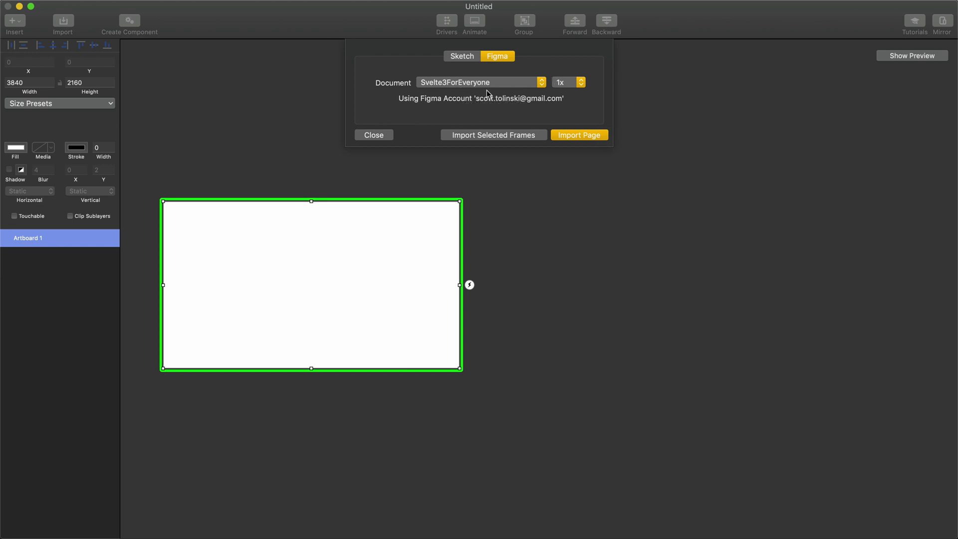
Step: Import the Svelte3ForEveryone page with document Svelte3ForEveryone and 1x asset scale
left_click(469, 87)
left_click(442, 82)
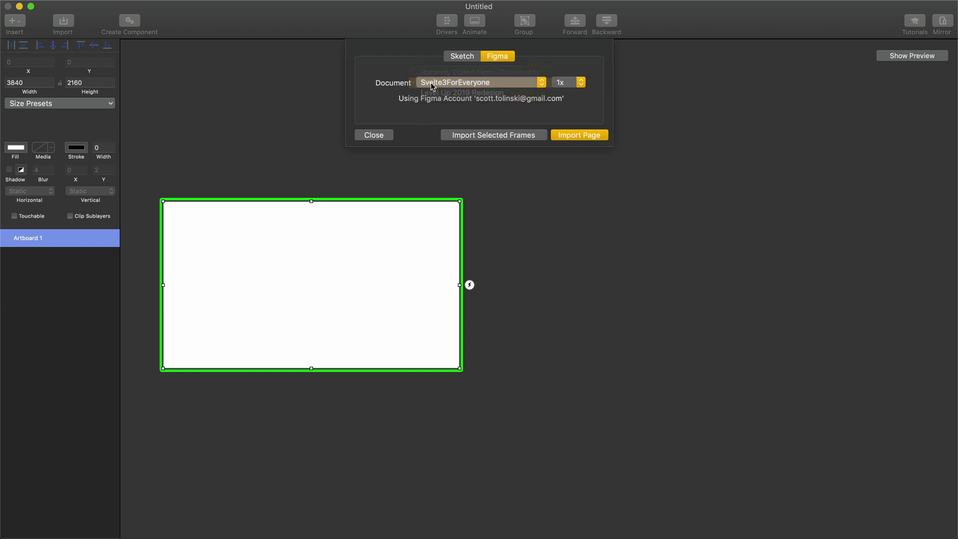
left_click(533, 85)
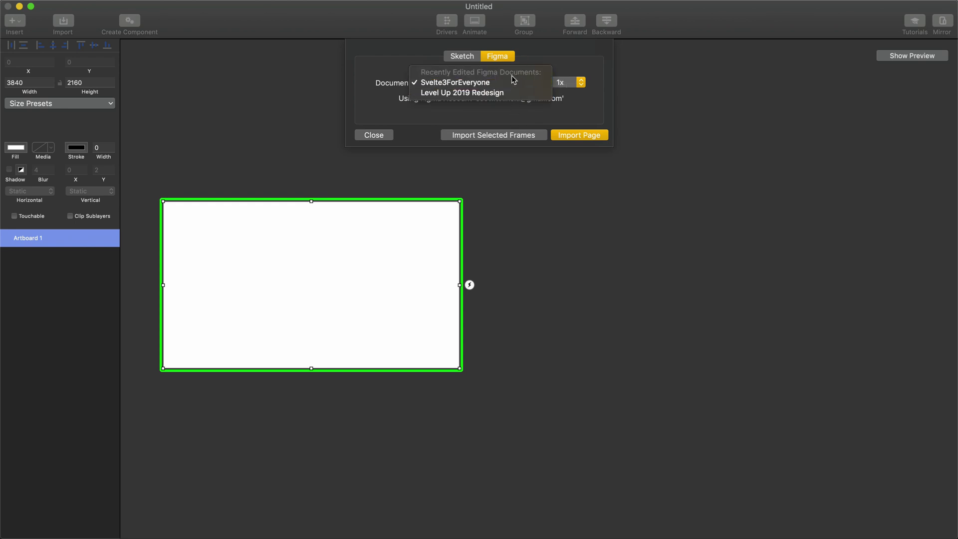
left_click(510, 82)
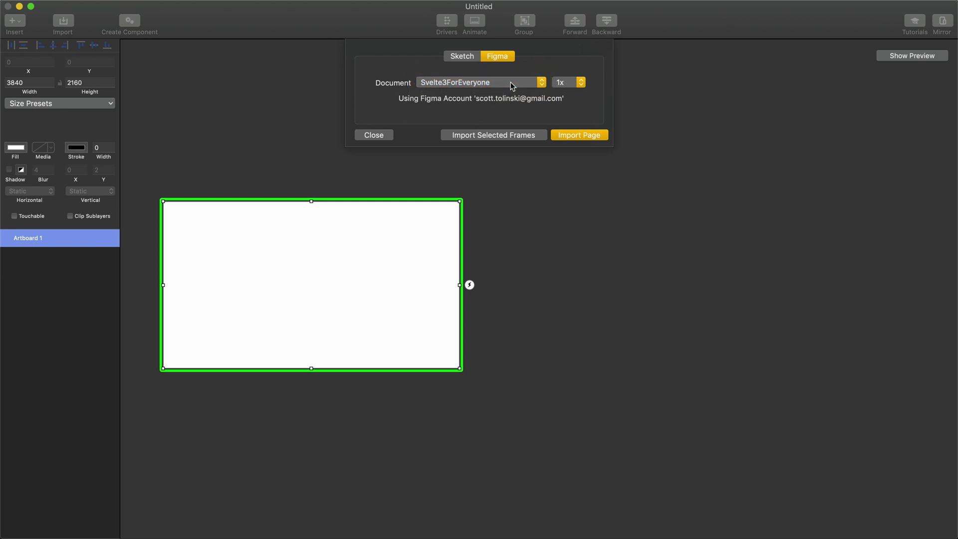
left_click(562, 86)
left_click(560, 86)
left_click(494, 138)
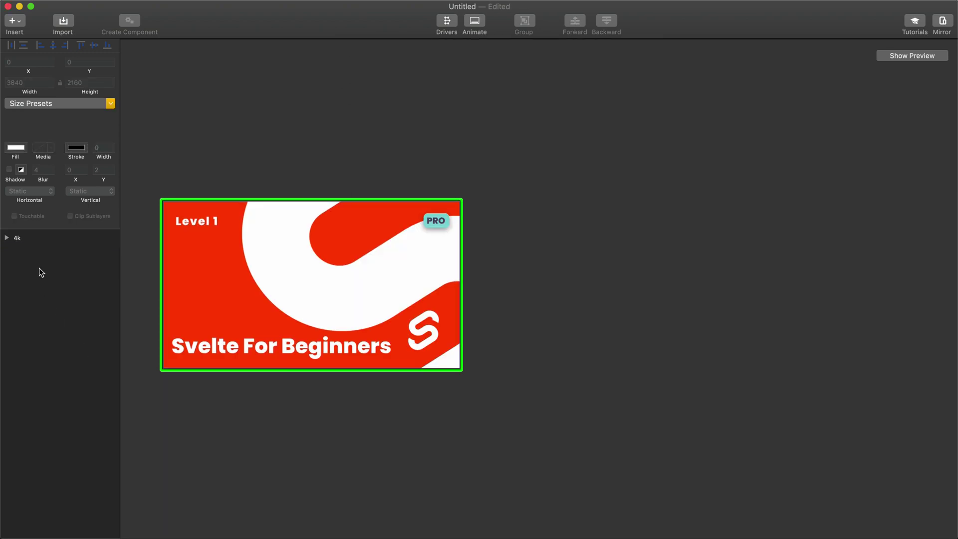
Step: Duplicate the 4k artboard as 4k 2, then reselect the original 4k artboard
left_click(31, 238)
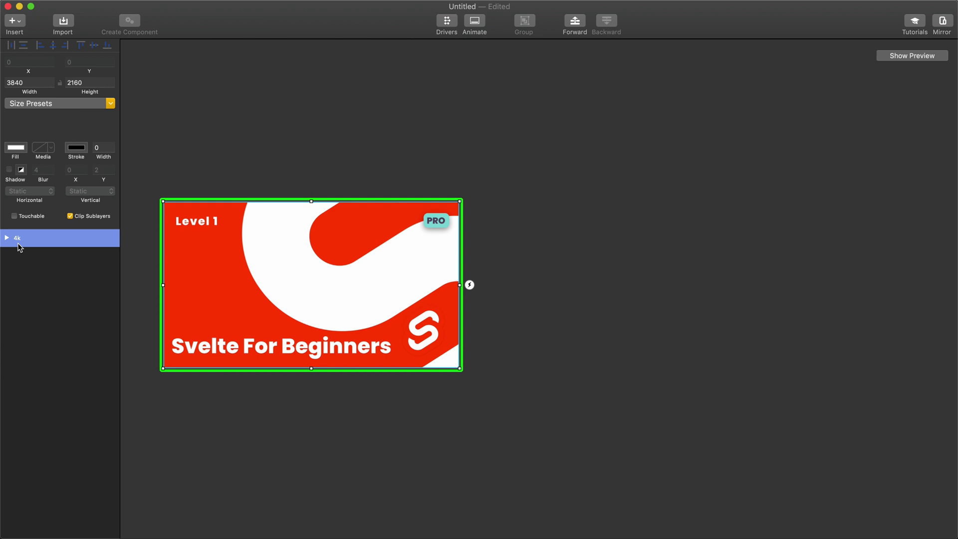
key("super+d")
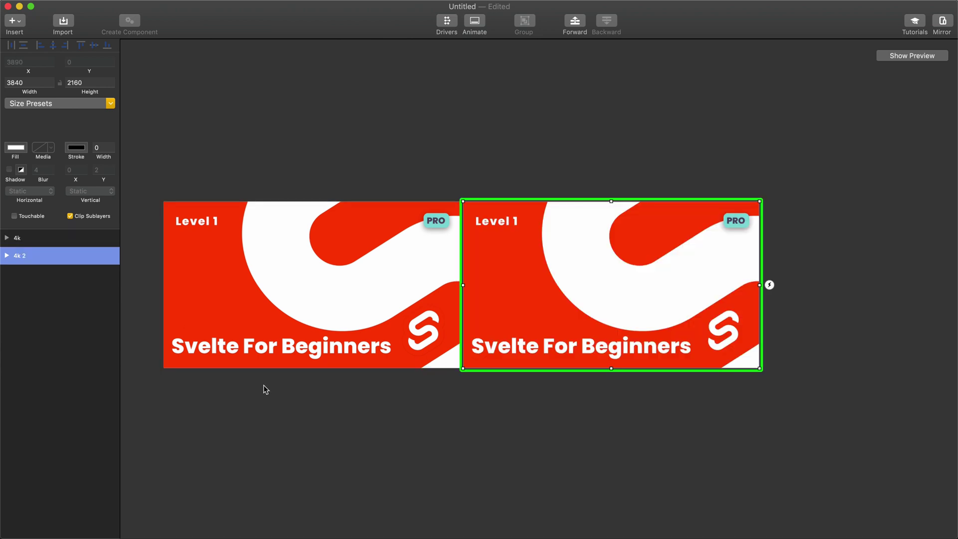
left_click(261, 417)
left_click(16, 243)
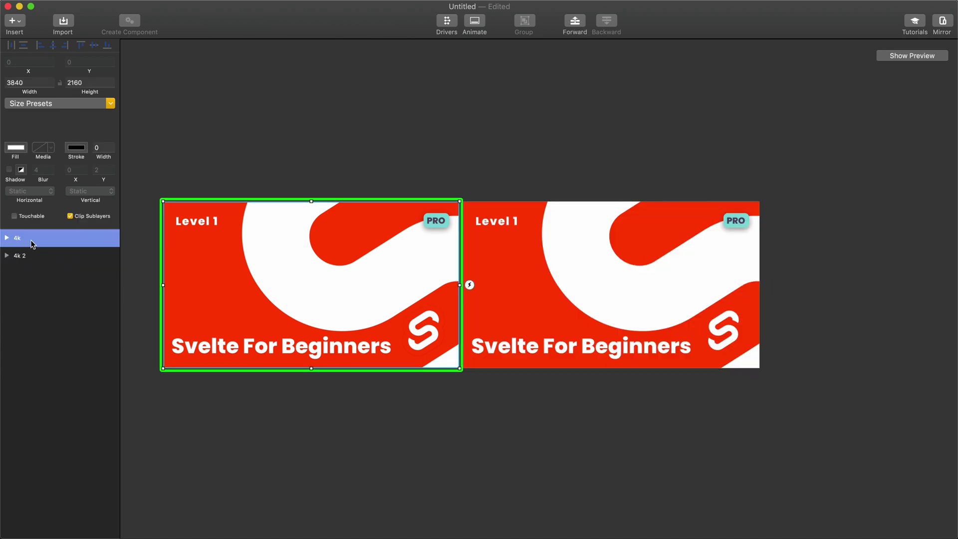
left_click(469, 285)
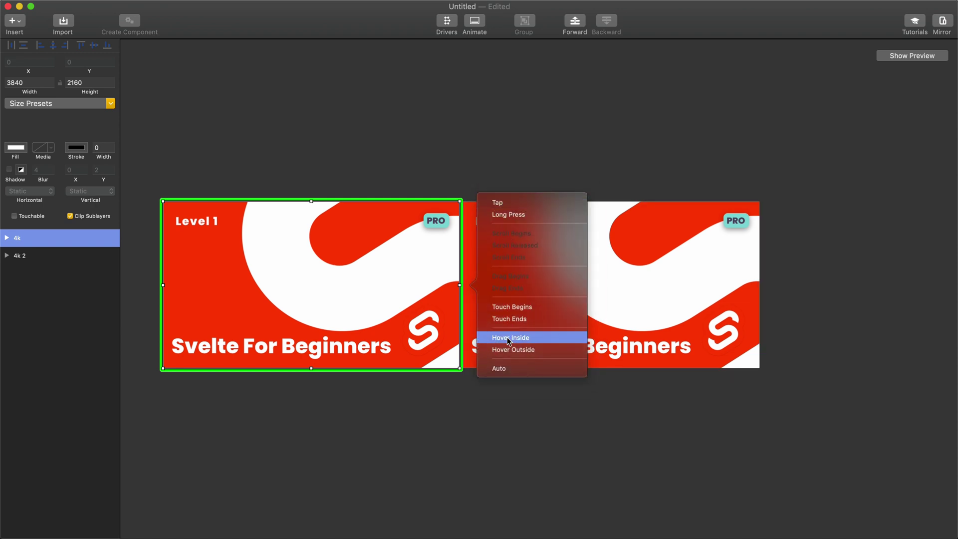
Step: Connect 4k to 4k 2 with an Auto trigger, then check each artboard's design group
left_click(499, 369)
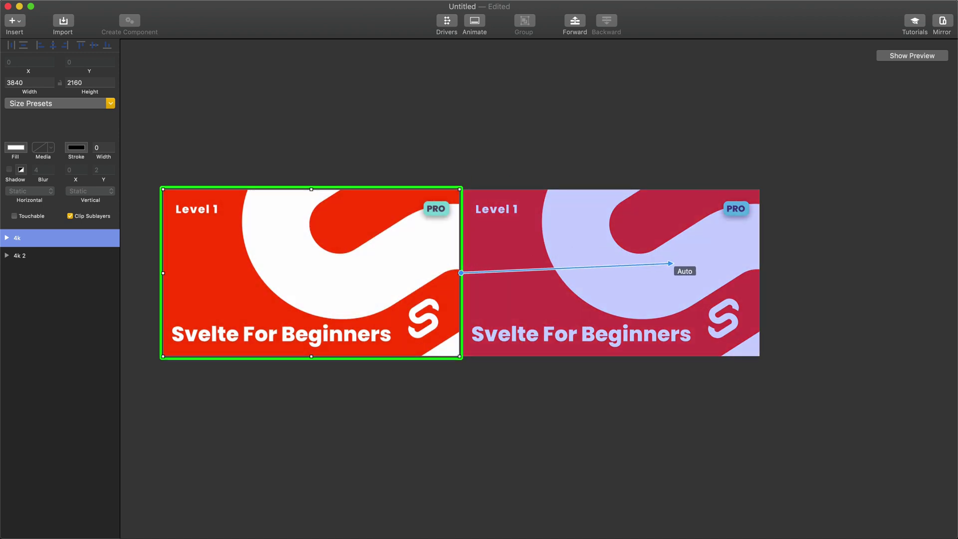
left_click(671, 264)
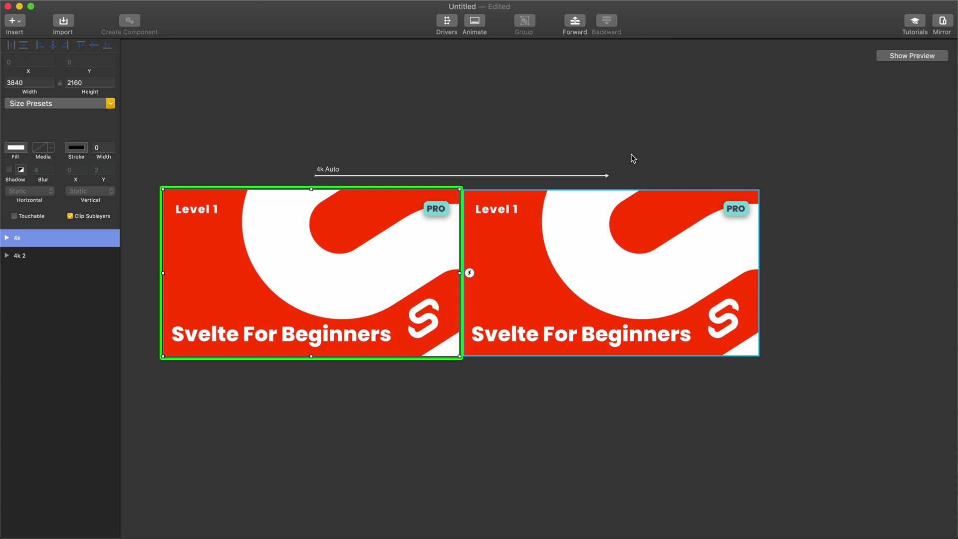
left_click(317, 242)
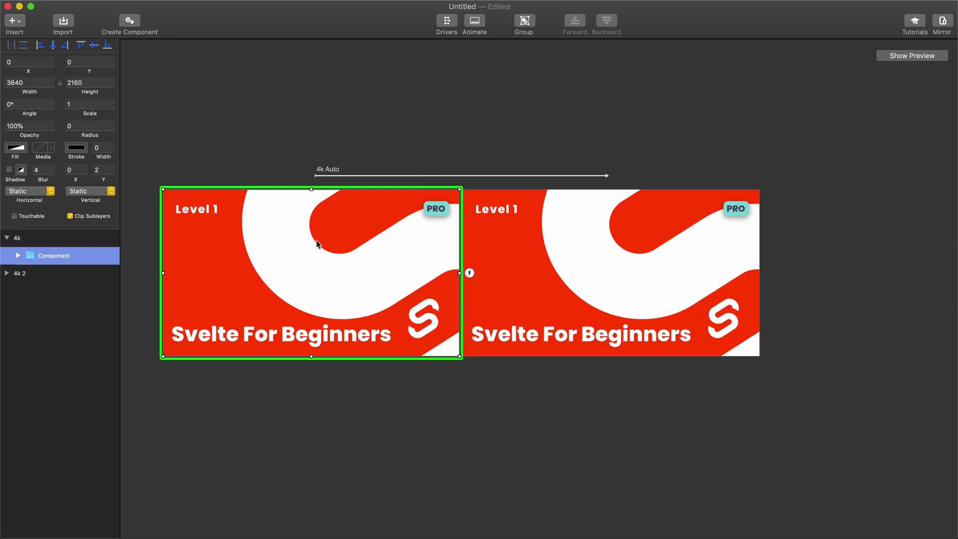
left_click(623, 306)
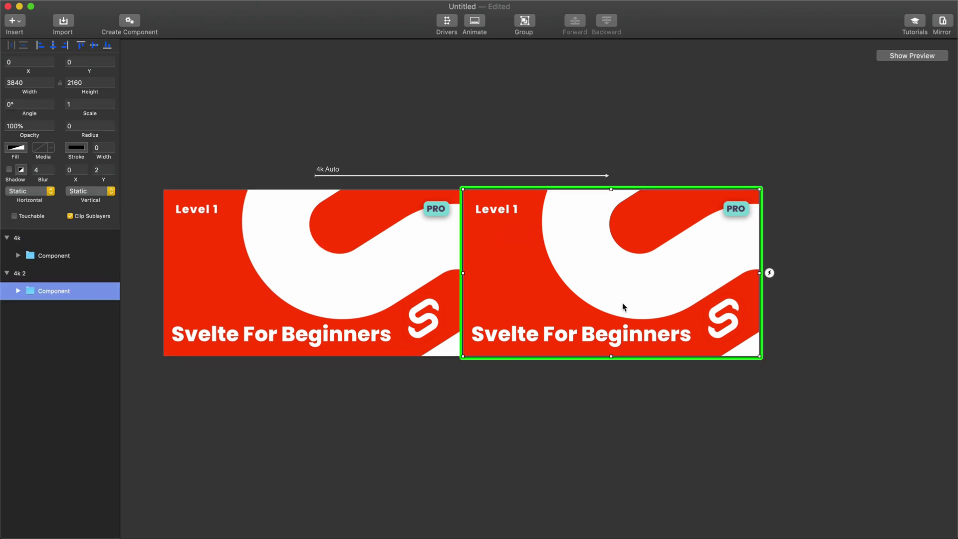
left_click(328, 284)
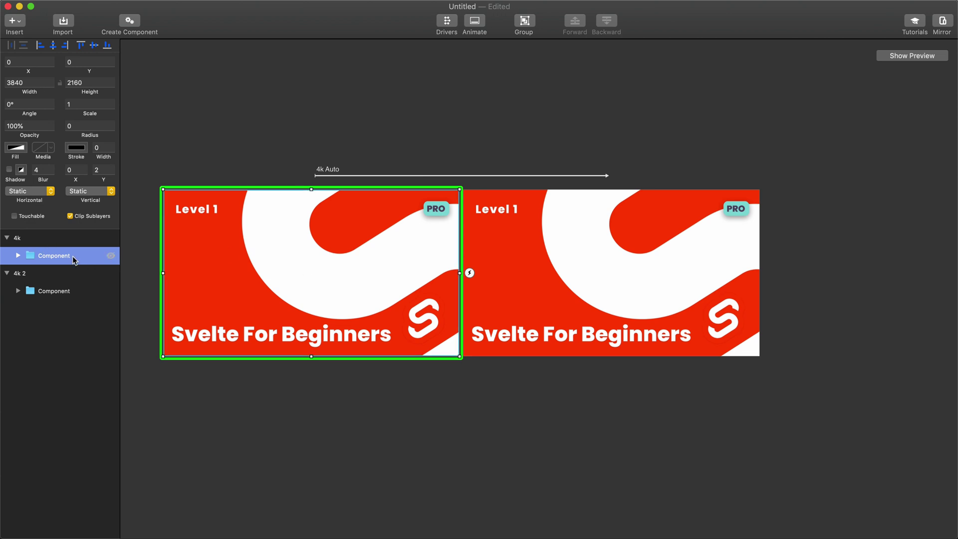
Step: Drag the Svelte For Beginners title below the first 4k artboard
left_click(17, 255)
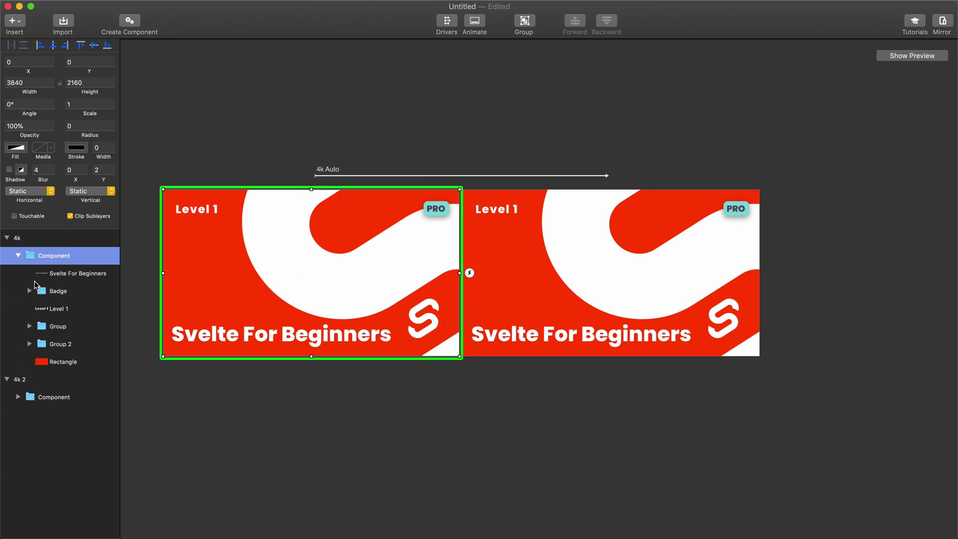
left_click(64, 274)
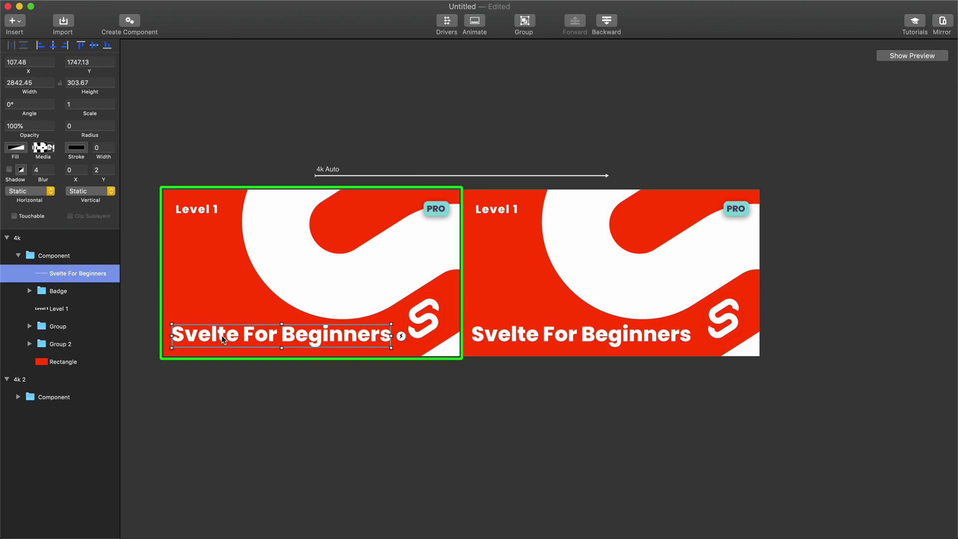
left_click_drag(221, 335, 232, 402)
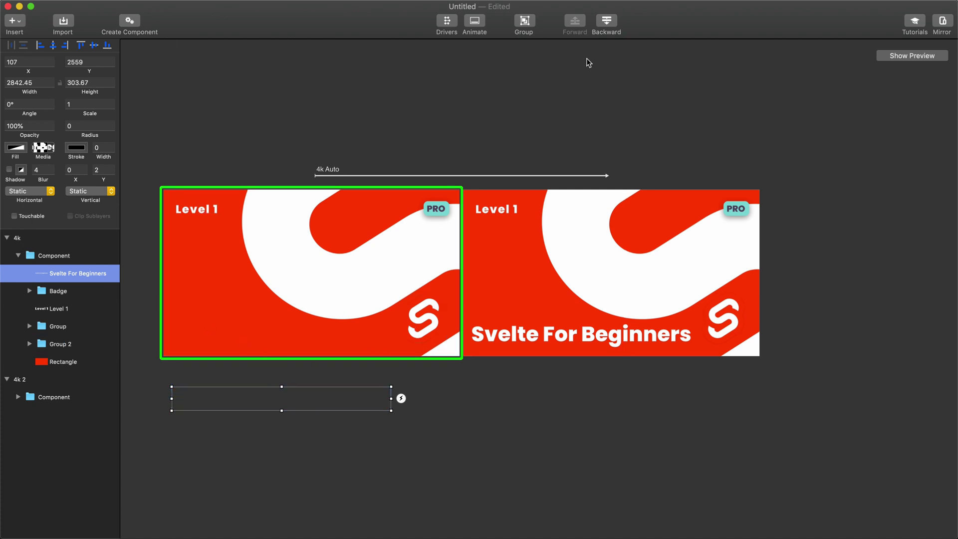
left_click(331, 278)
left_click(518, 279)
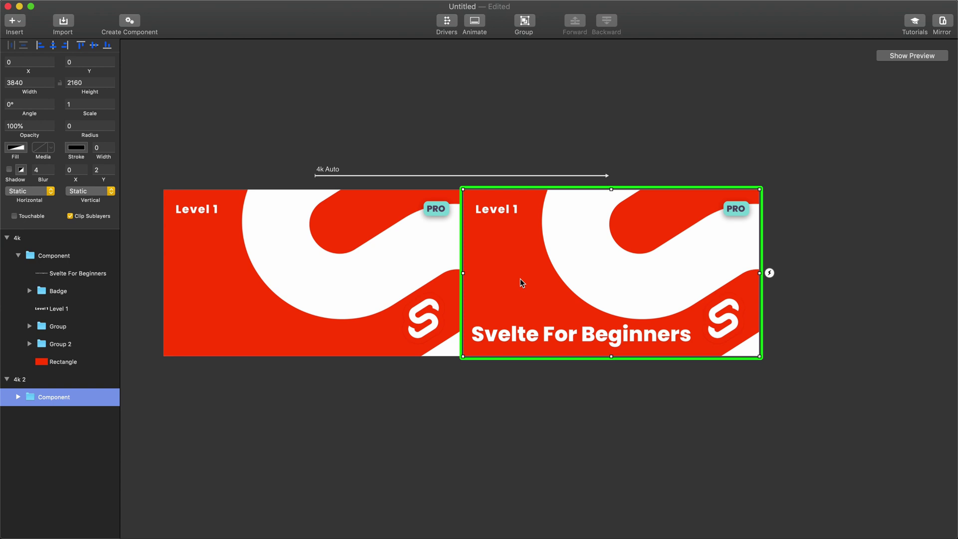
left_click(367, 290)
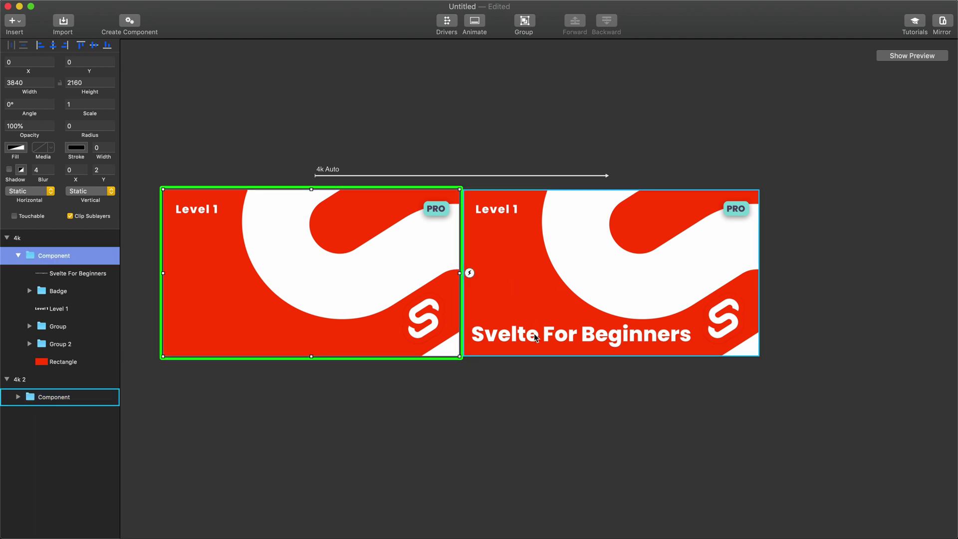
Step: Show the preview and replay the intro animation three times
left_click(917, 57)
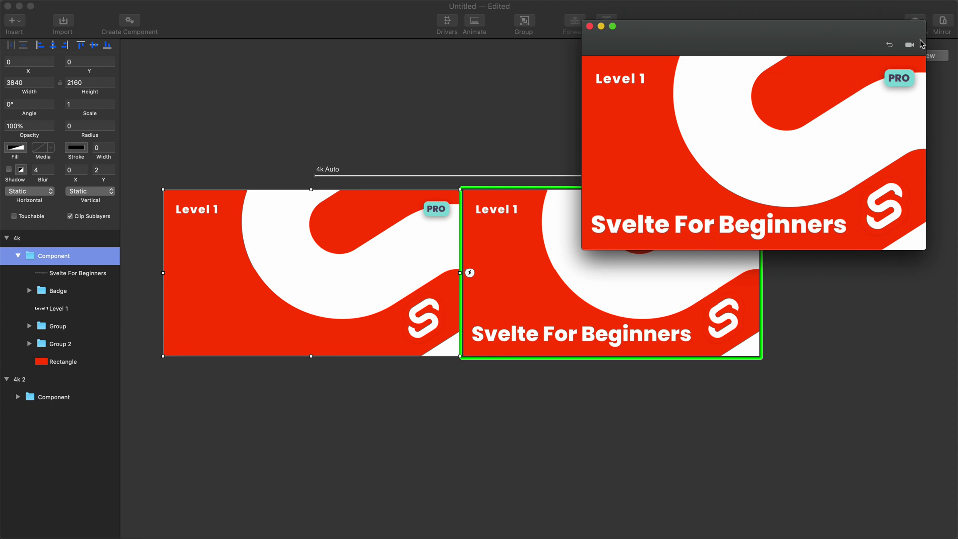
left_click(889, 45)
left_click(889, 46)
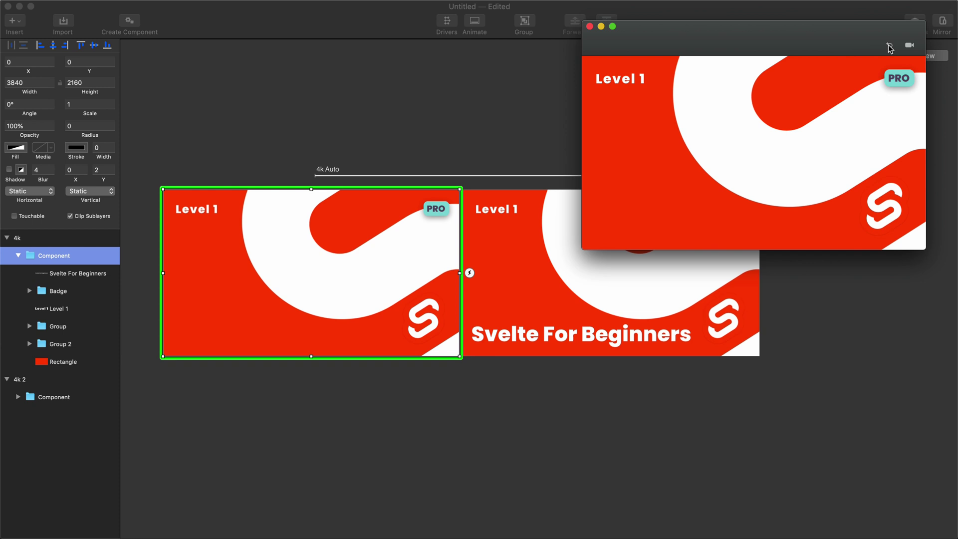
left_click(888, 46)
Step: Close the preview and drag the Svelte logo Group below the first artboard
left_click(238, 110)
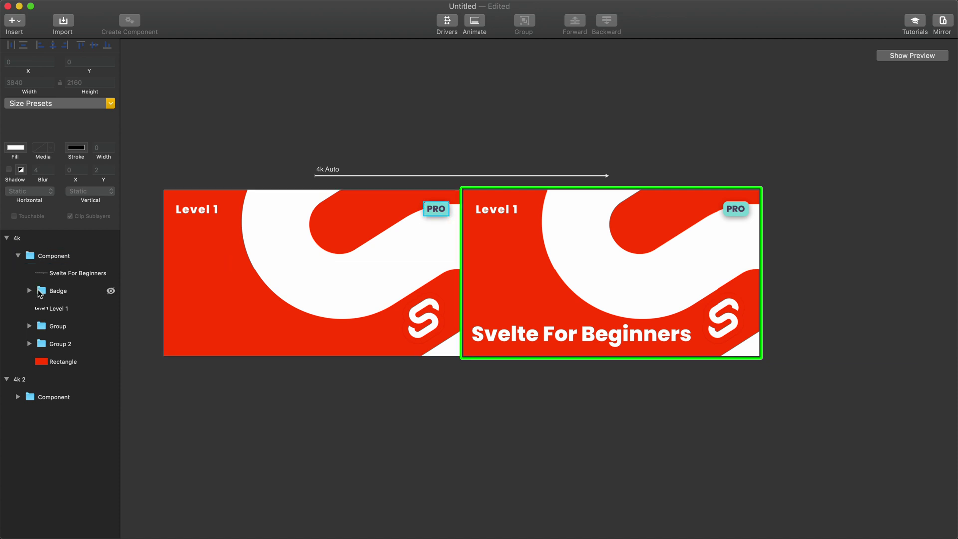
left_click(51, 327)
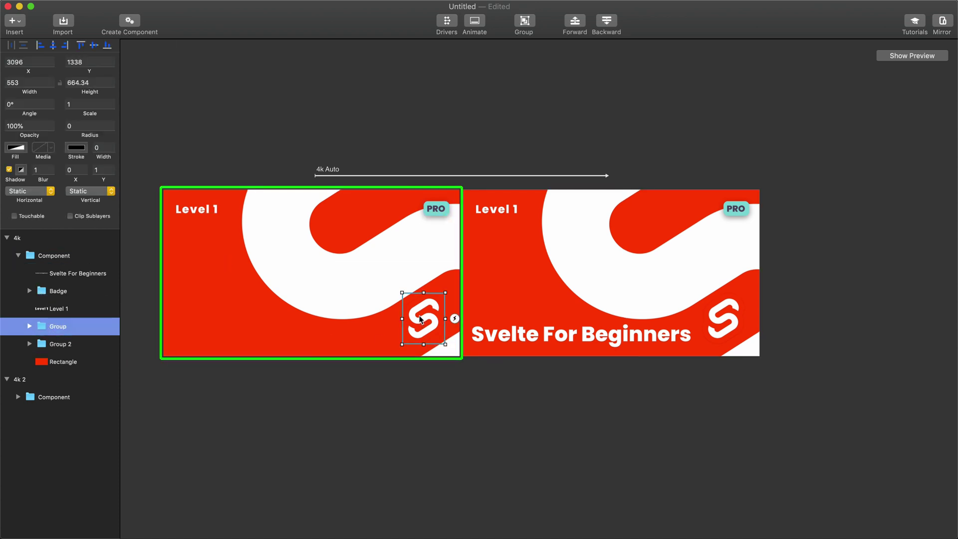
left_click_drag(421, 320, 421, 398)
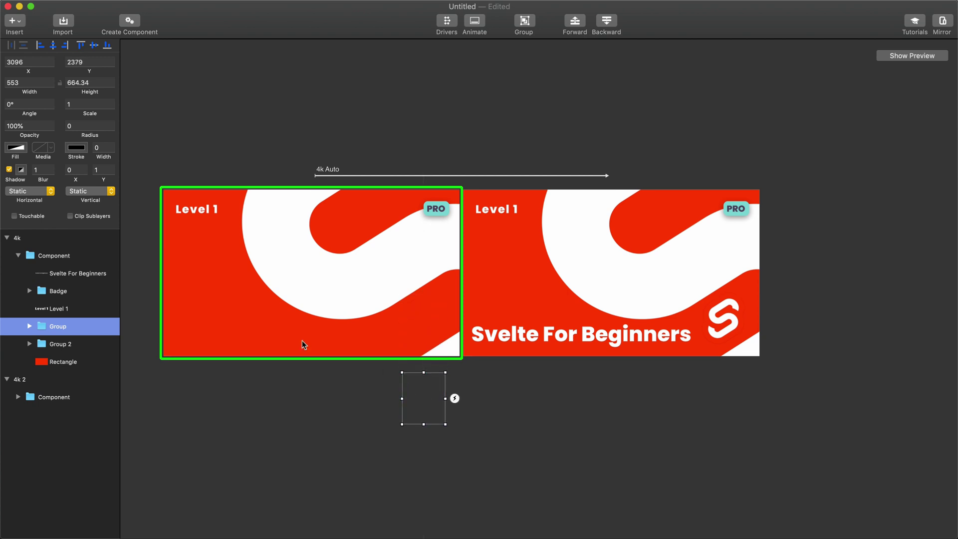
Step: Shift Group 2, the white swoosh, right off the first artboard using its X field
left_click(77, 346)
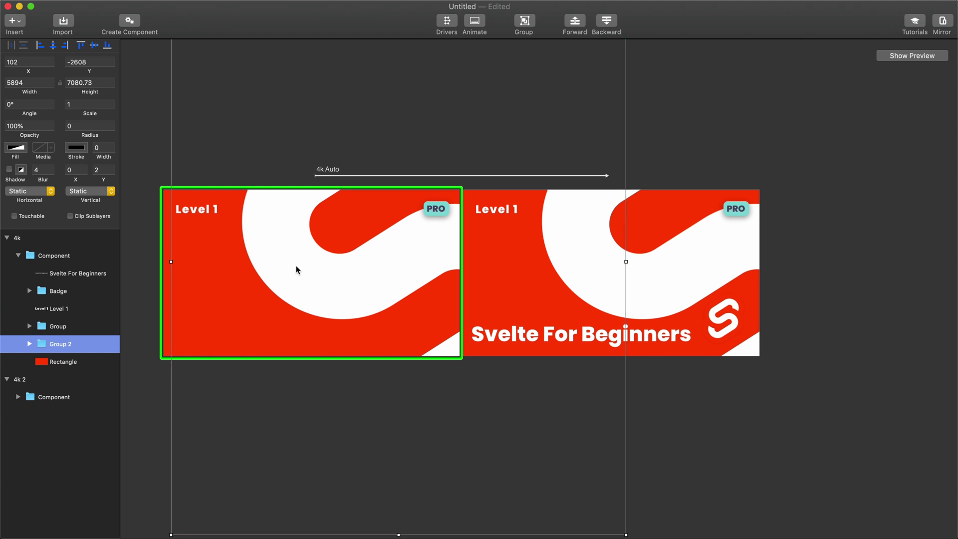
left_click_drag(296, 270, 454, 285)
left_click_drag(412, 261, 464, 256)
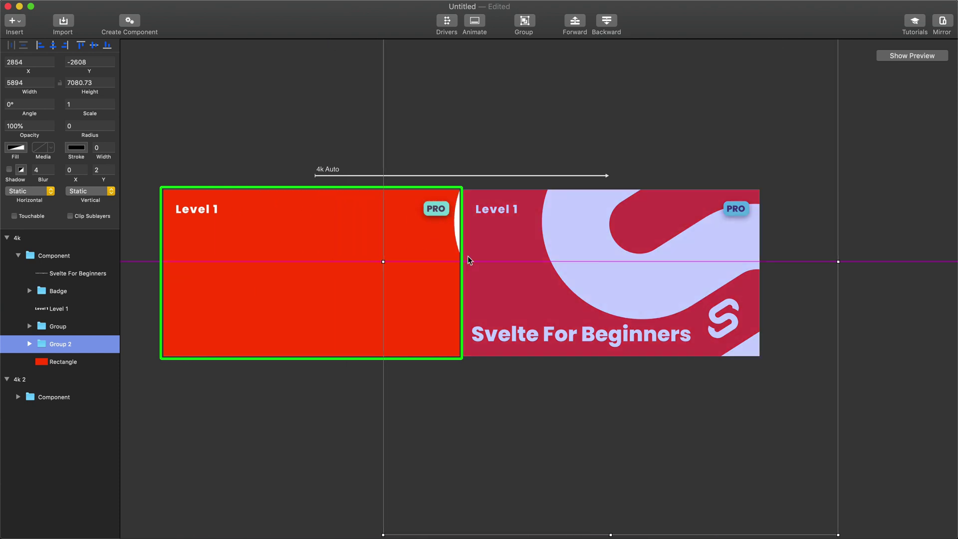
key("super+z")
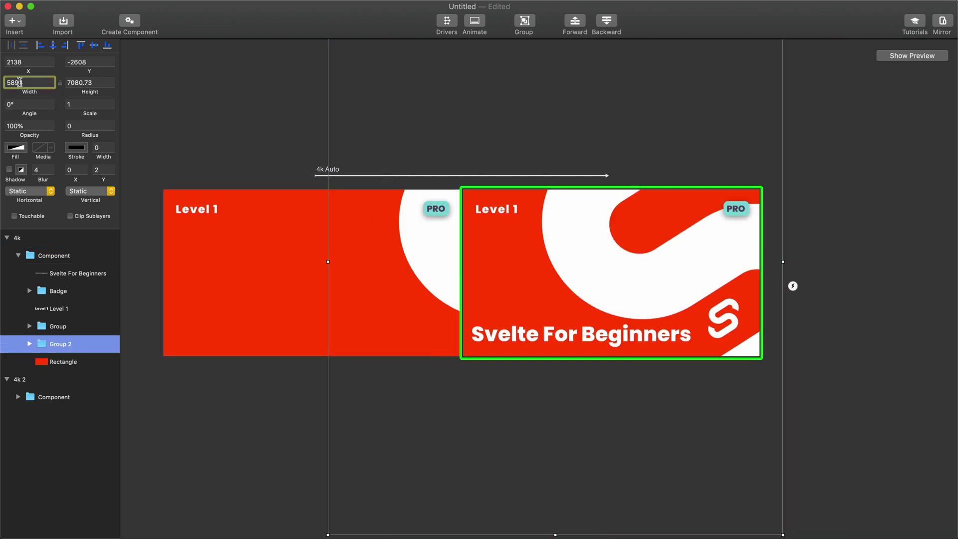
left_click_drag(21, 59, 120, 59)
left_click(314, 126)
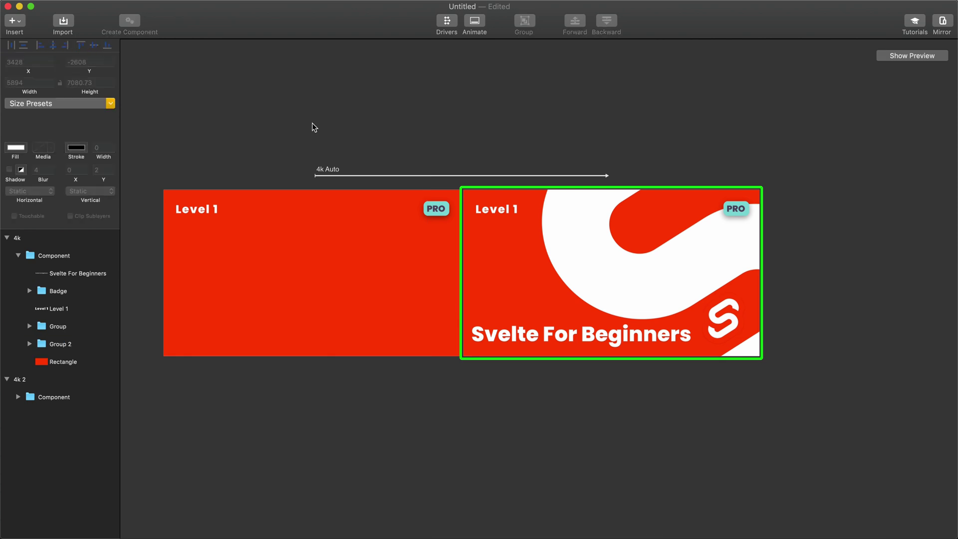
left_click(890, 54)
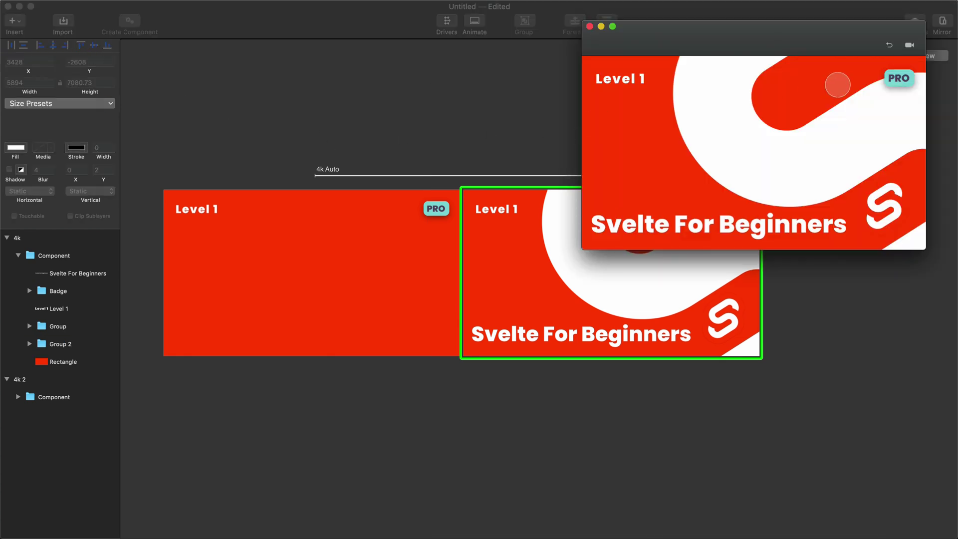
left_click(890, 45)
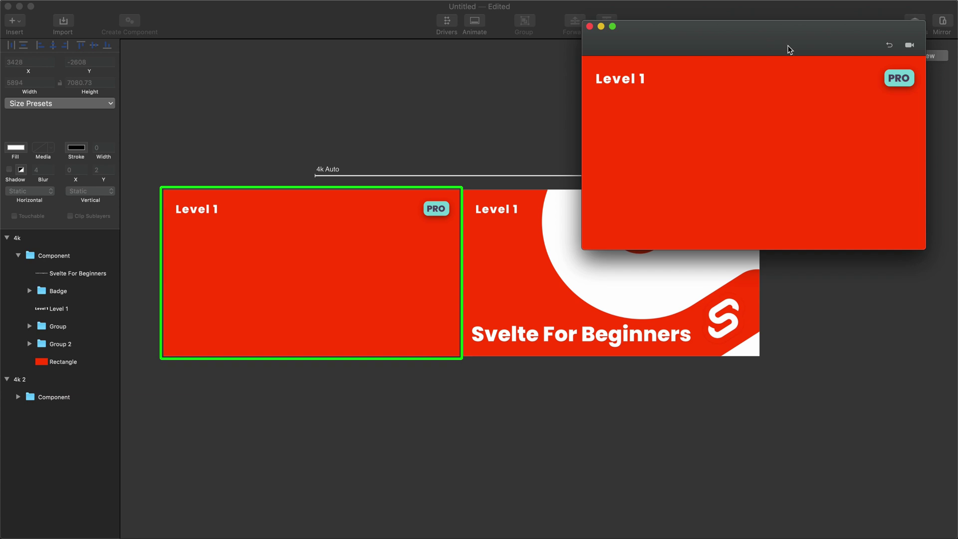
left_click(801, 121)
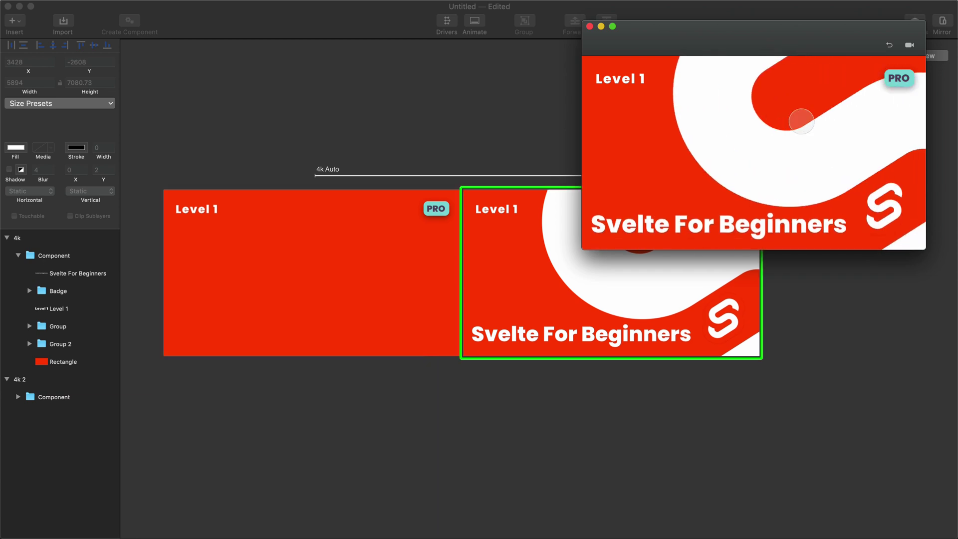
left_click(889, 44)
left_click(880, 79)
key("super+Return")
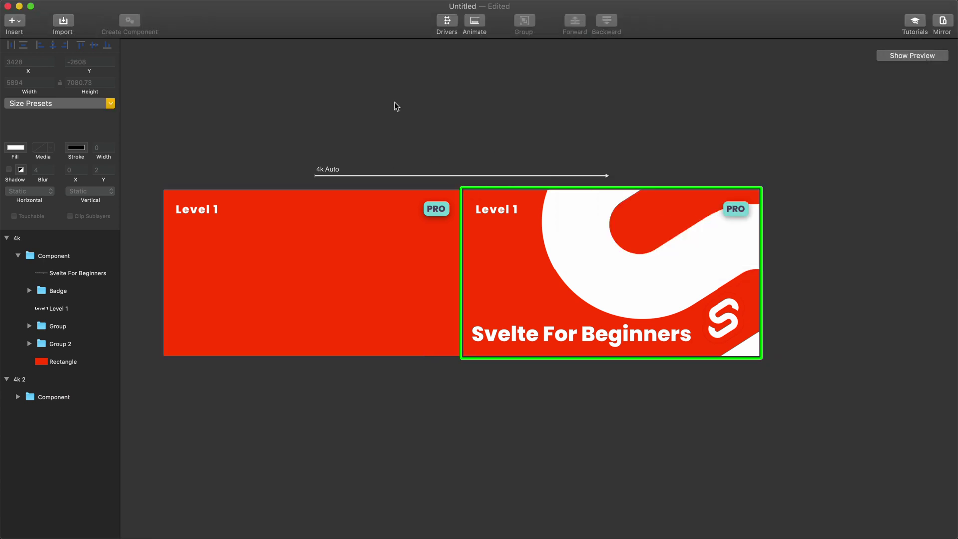
left_click(576, 214)
Step: Select the 4k Auto transition and drag the timeline panel taller
left_click(449, 186)
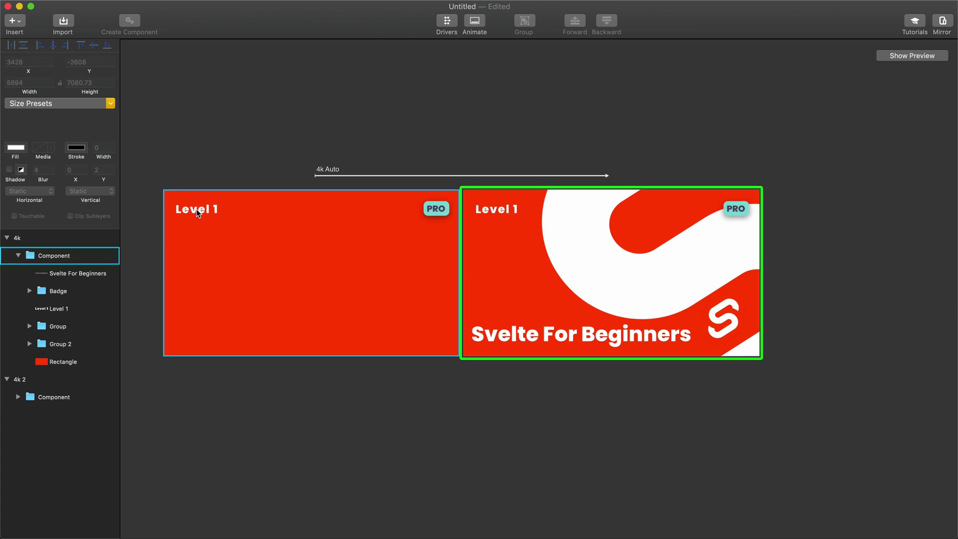
left_click(330, 175)
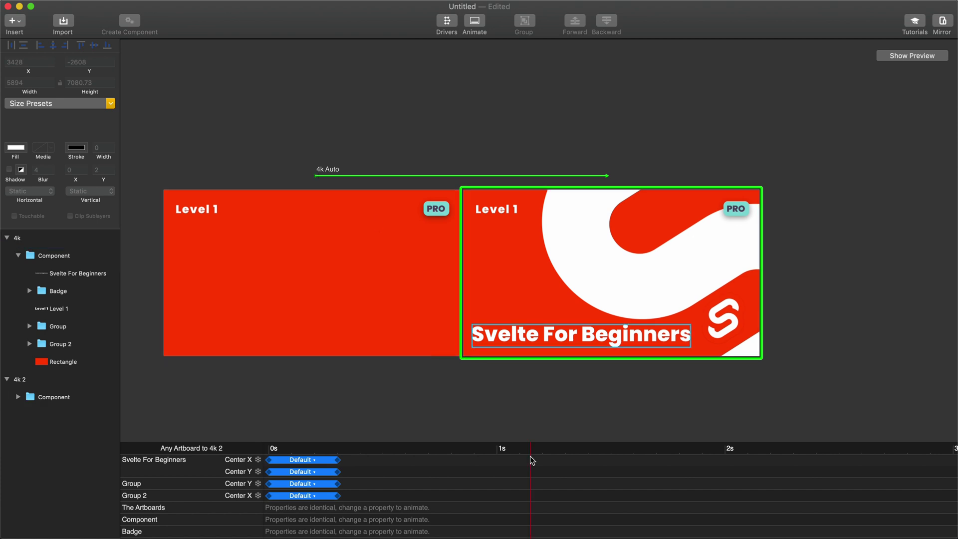
left_click_drag(528, 443, 501, 288)
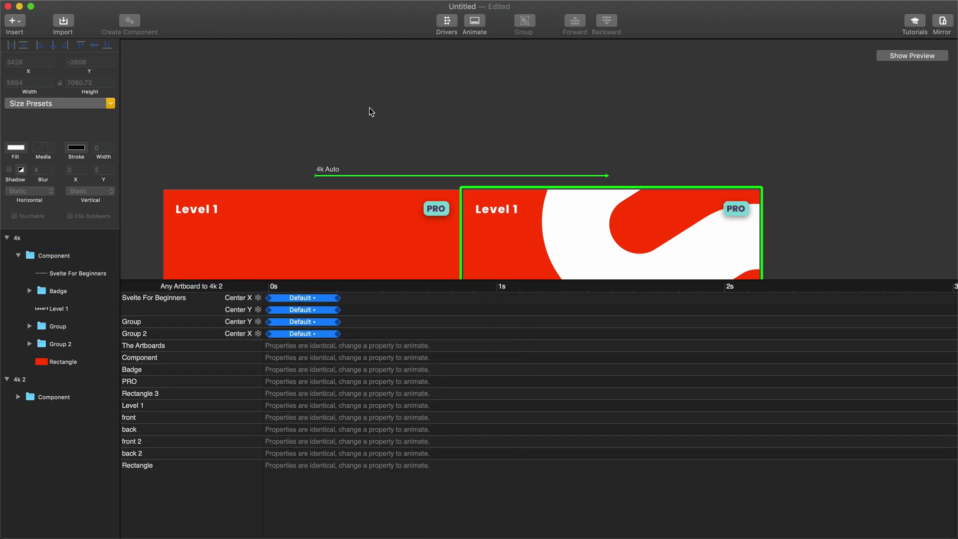
Step: Toggle Animate and reselect the transition until the timeline lists each layer's animation
left_click(466, 27)
left_click(468, 27)
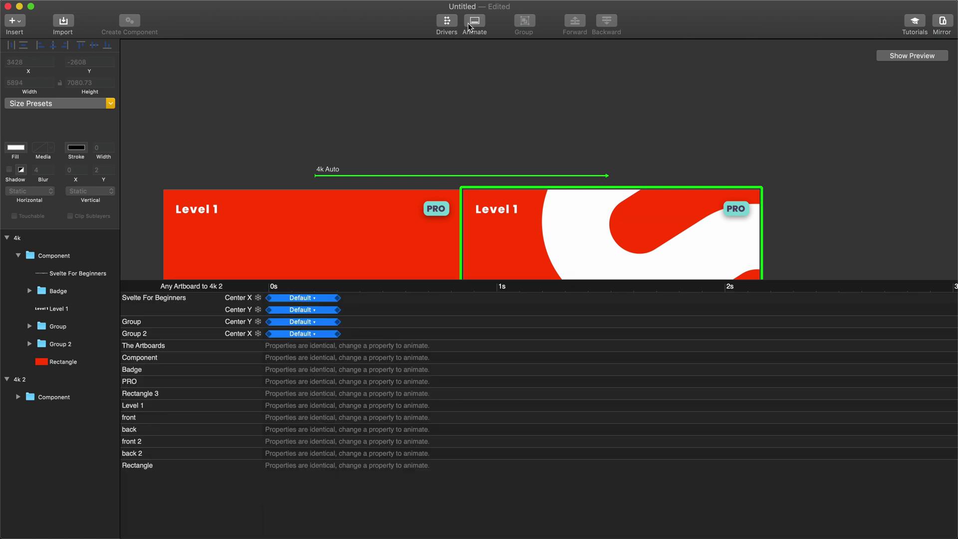
left_click(469, 26)
left_click(469, 26)
left_click(469, 26)
left_click(469, 26)
left_click(468, 26)
left_click(469, 26)
left_click(322, 160)
left_click(328, 171)
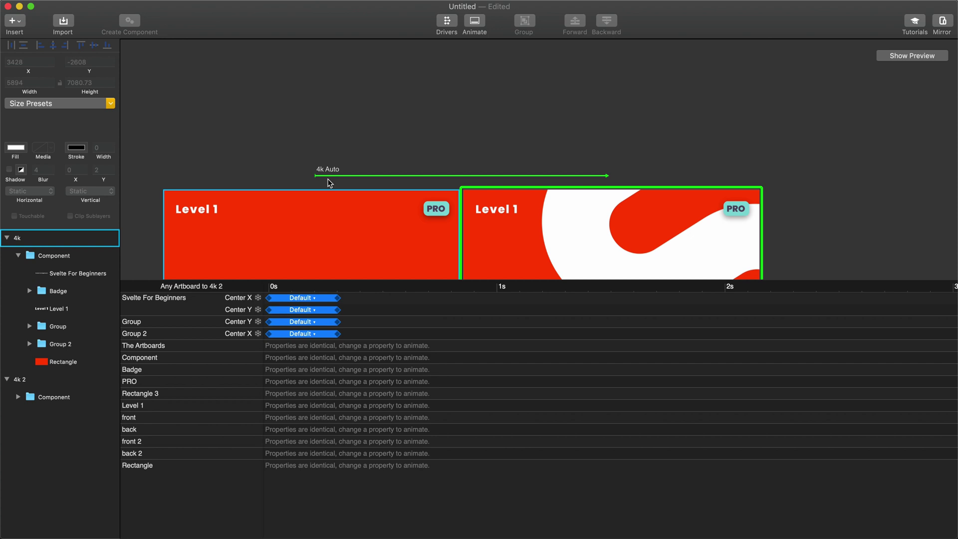
Step: Give the title's Center Y move a custom steep S-curve easing (0.76, 0.22, 0.25, 1)
left_click(277, 333)
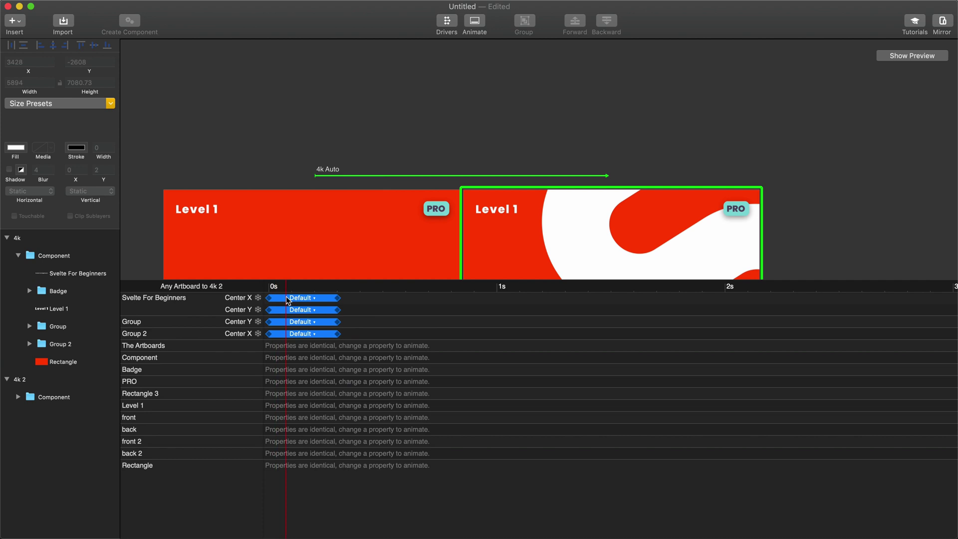
left_click(278, 298)
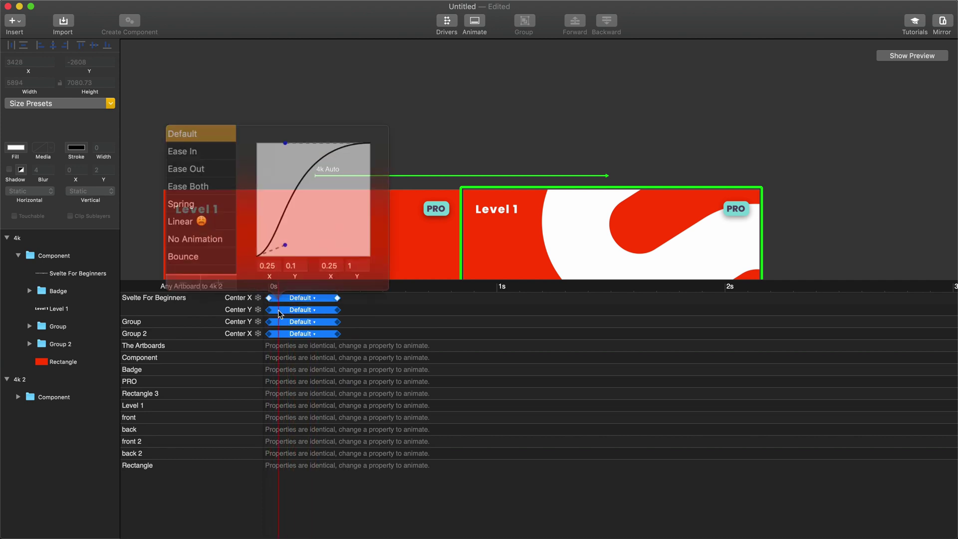
left_click(277, 309)
left_click(277, 310)
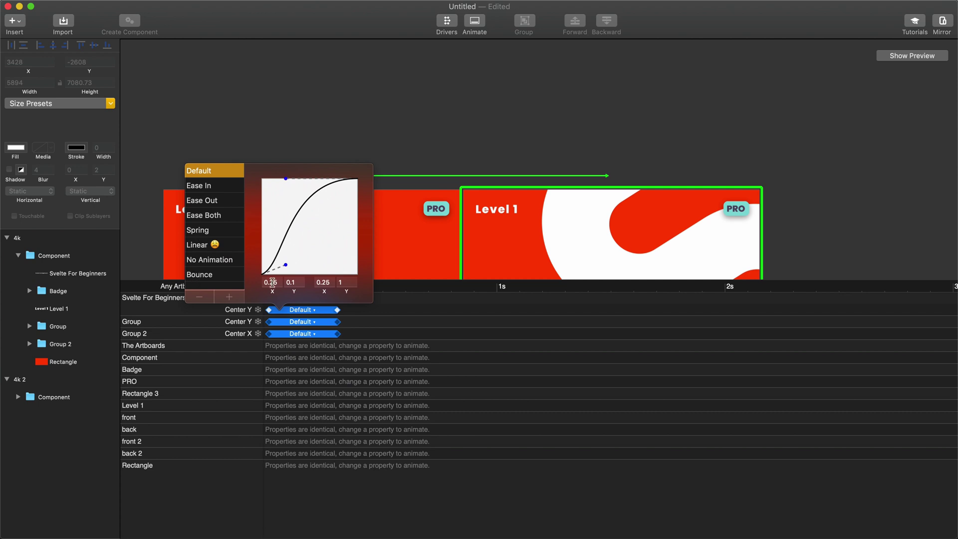
left_click_drag(286, 265, 334, 253)
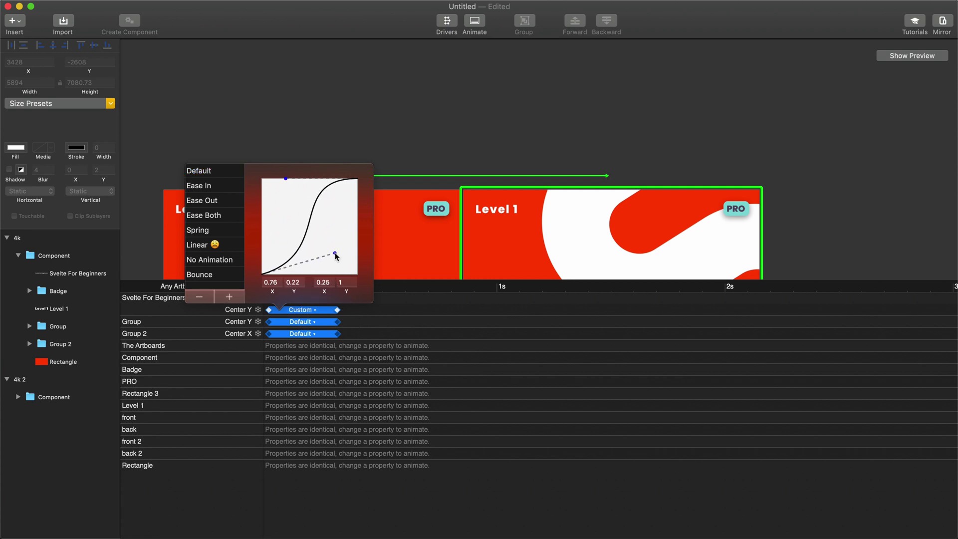
left_click(181, 122)
Step: Stretch all four animations so their end keyframes land at 2 seconds
left_click(362, 341)
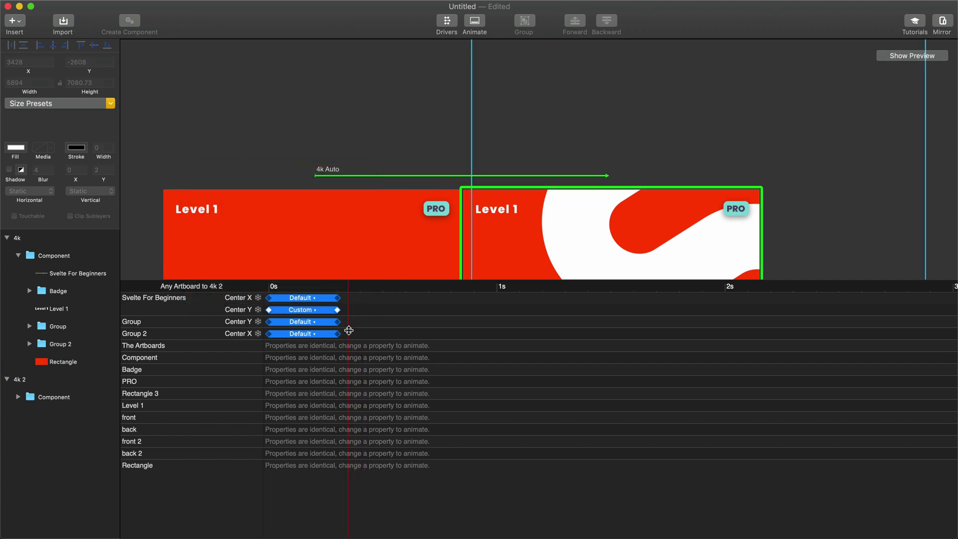
left_click_drag(358, 335, 334, 296)
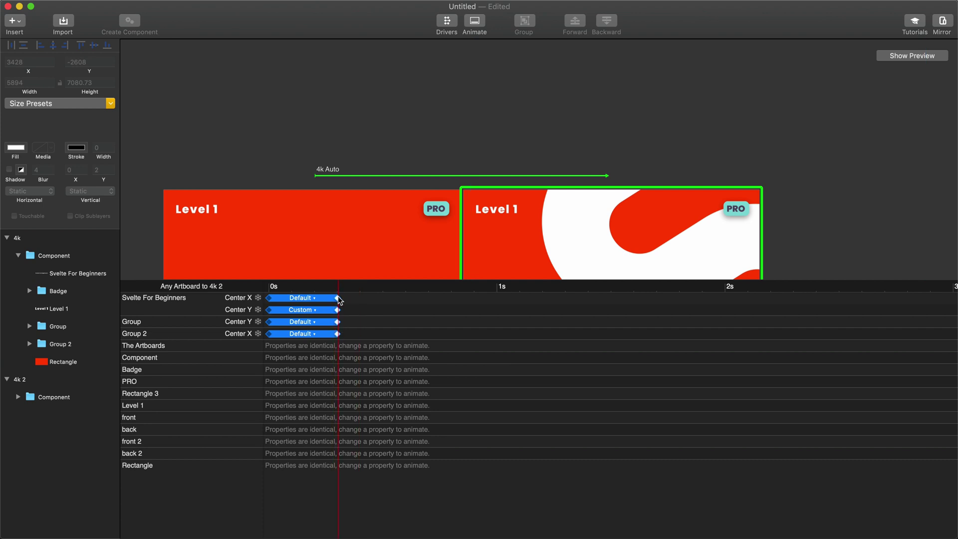
left_click_drag(338, 299, 737, 291)
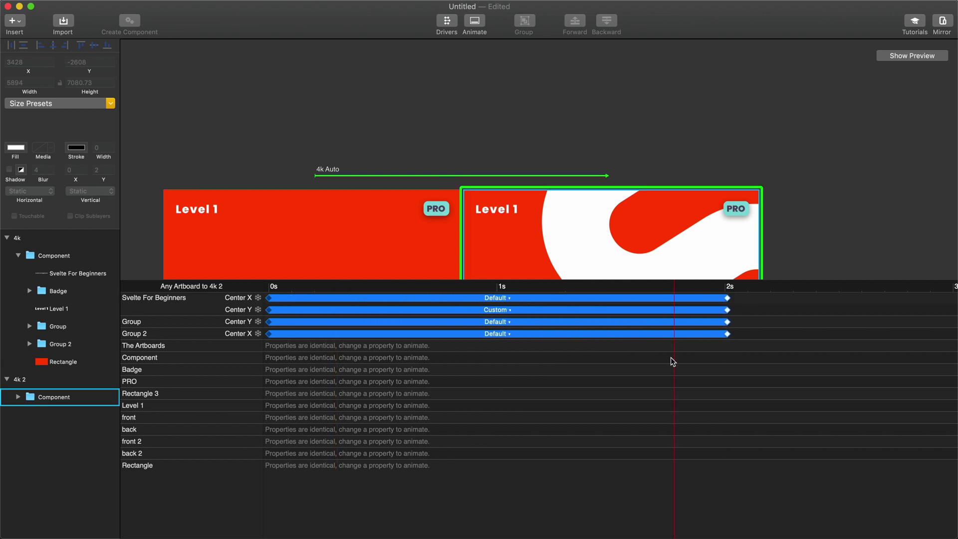
Step: Delay Group 2's Center X move and the logo Group's Center Y move by about 0.2 s to stagger them
left_click(450, 334)
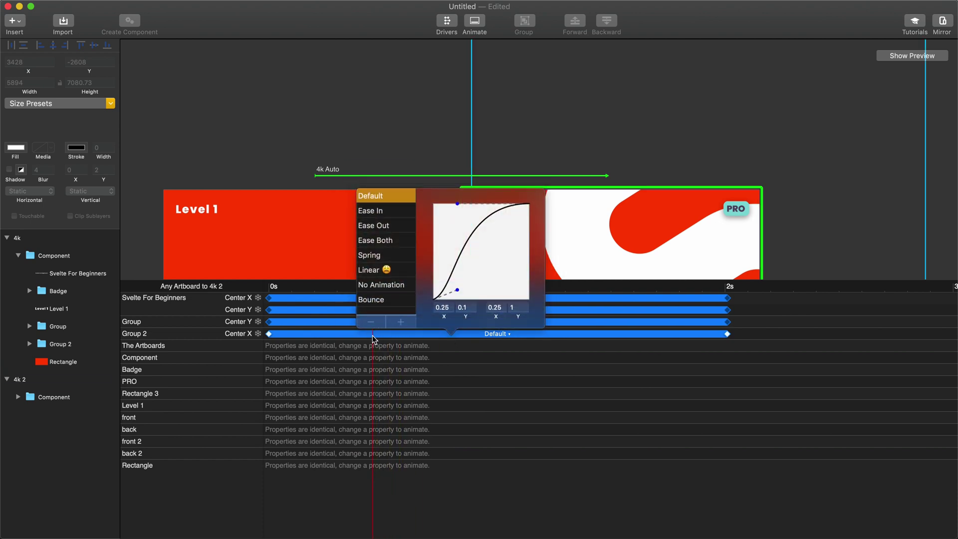
left_click_drag(375, 335, 469, 335)
left_click(397, 321)
left_click_drag(397, 322, 451, 326)
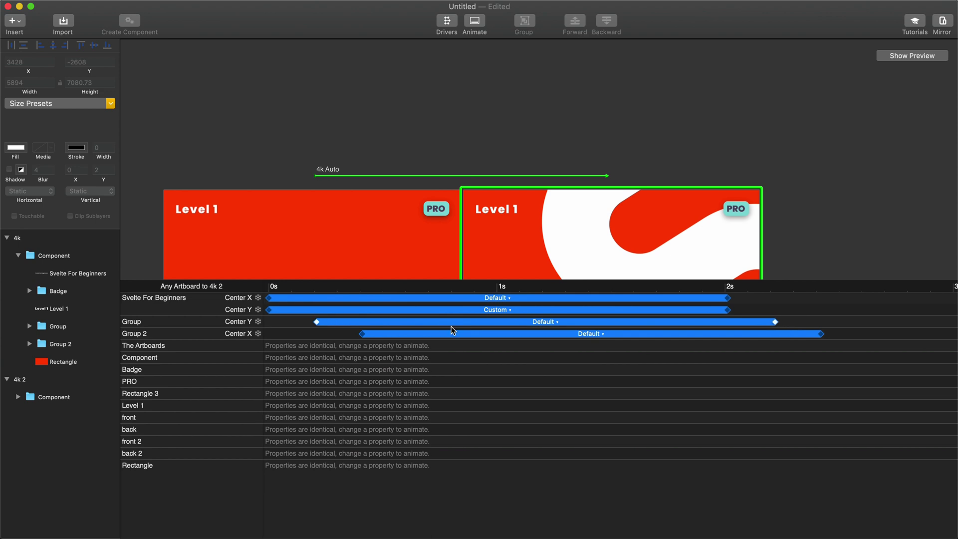
Step: Open a live preview and play the Level 1 to Svelte For Beginners transition
left_click(900, 55)
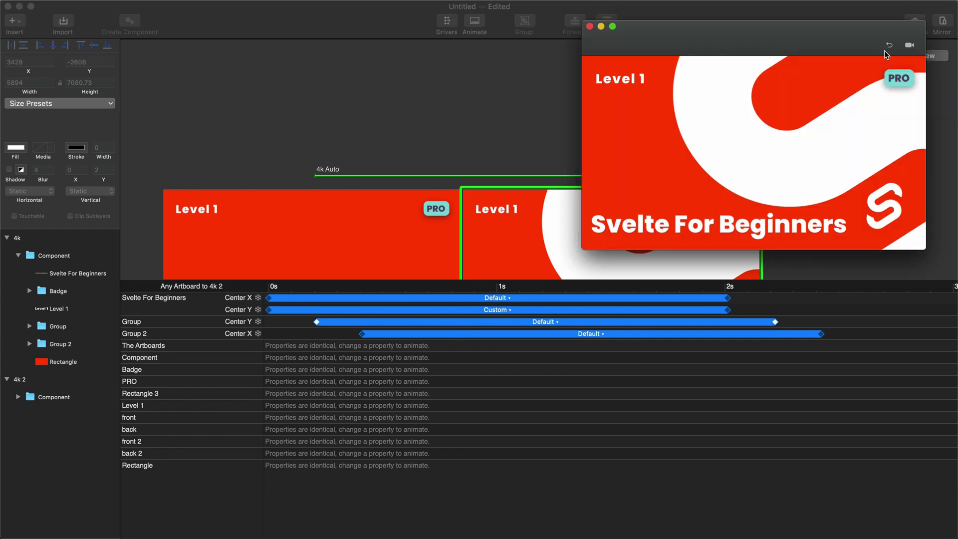
left_click(889, 45)
left_click(891, 108)
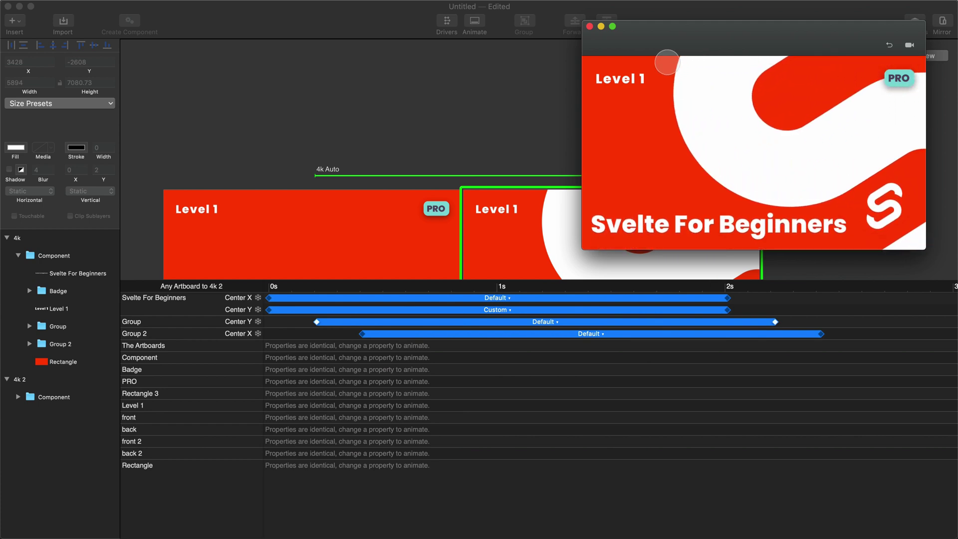
left_click(888, 46)
Step: Replay the transition from Level 1 and start recording the preview
left_click_drag(856, 41, 551, 120)
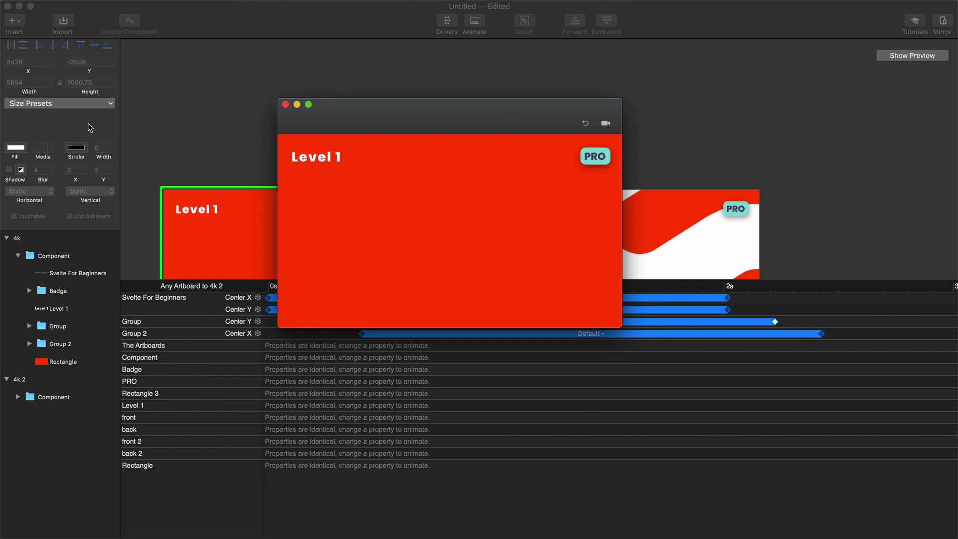
left_click(372, 196)
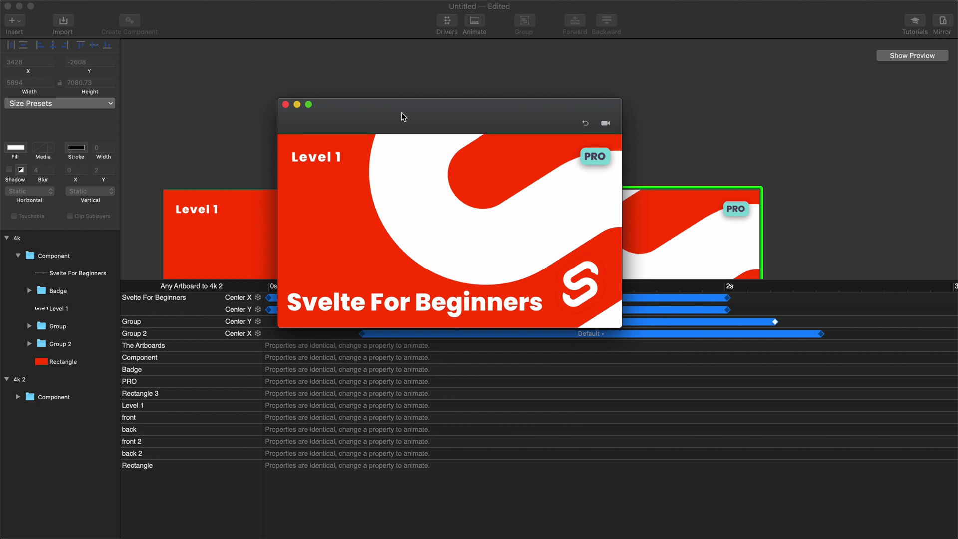
left_click(585, 123)
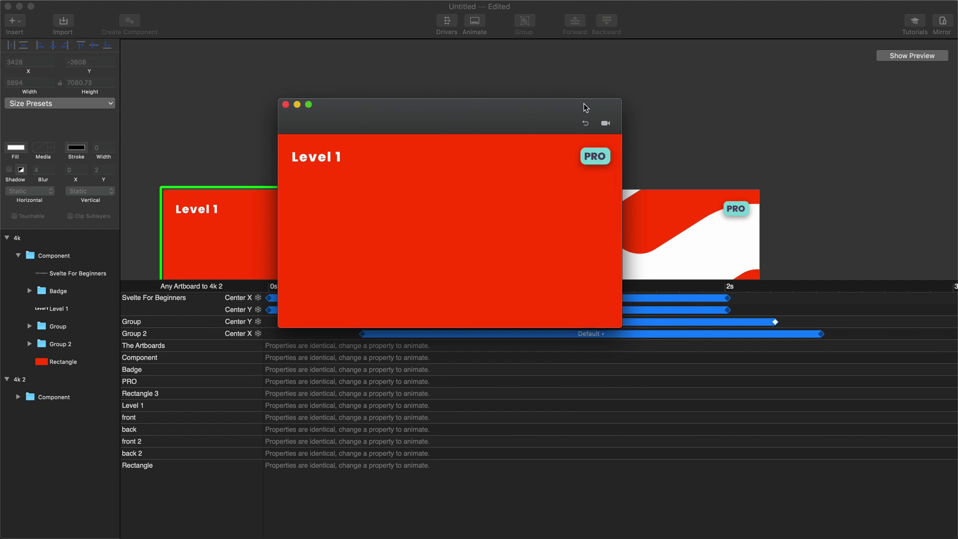
left_click(604, 124)
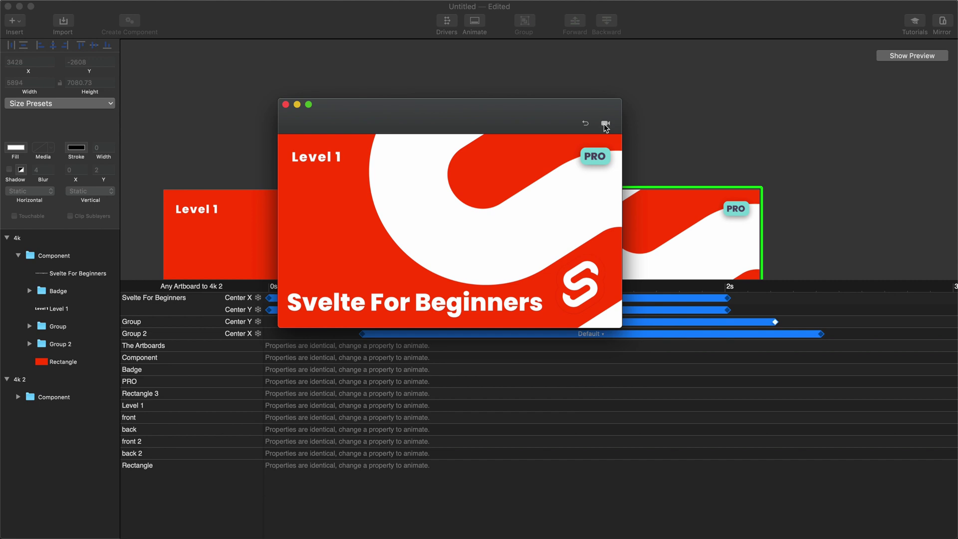
Step: Stop recording and export the preview as the video IntroFake.mp4
left_click(604, 123)
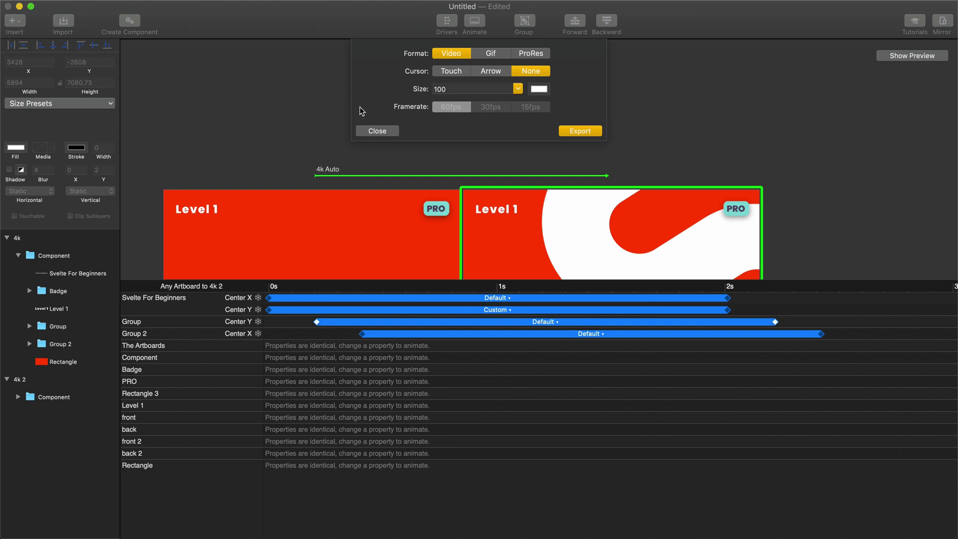
left_click(575, 133)
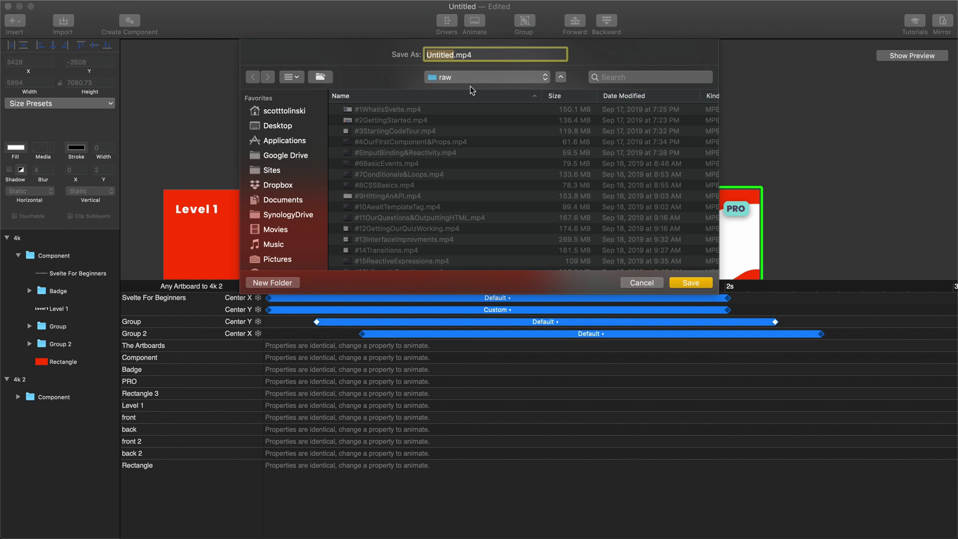
type("IntroFake")
key("Return")
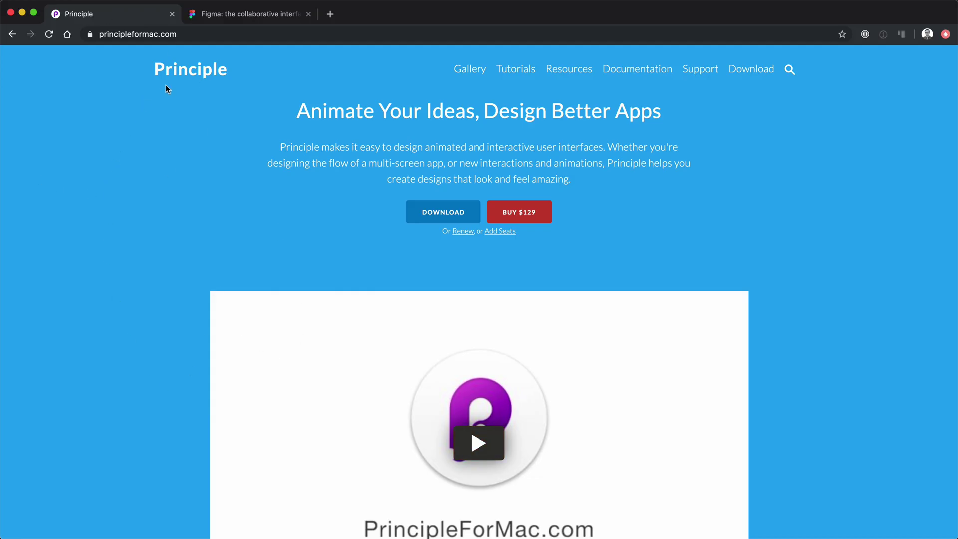
scroll(352, 117, "down", 15)
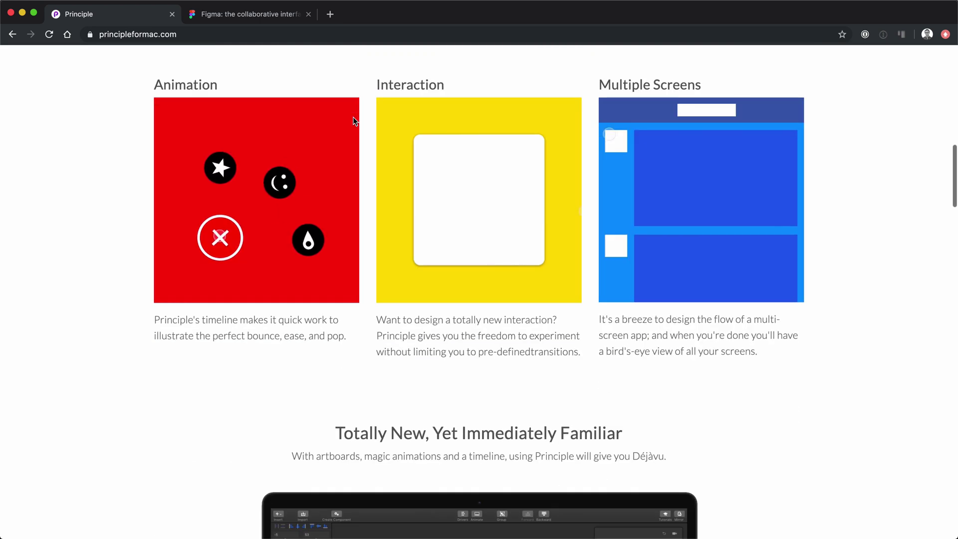
scroll(303, 194, "down", 7)
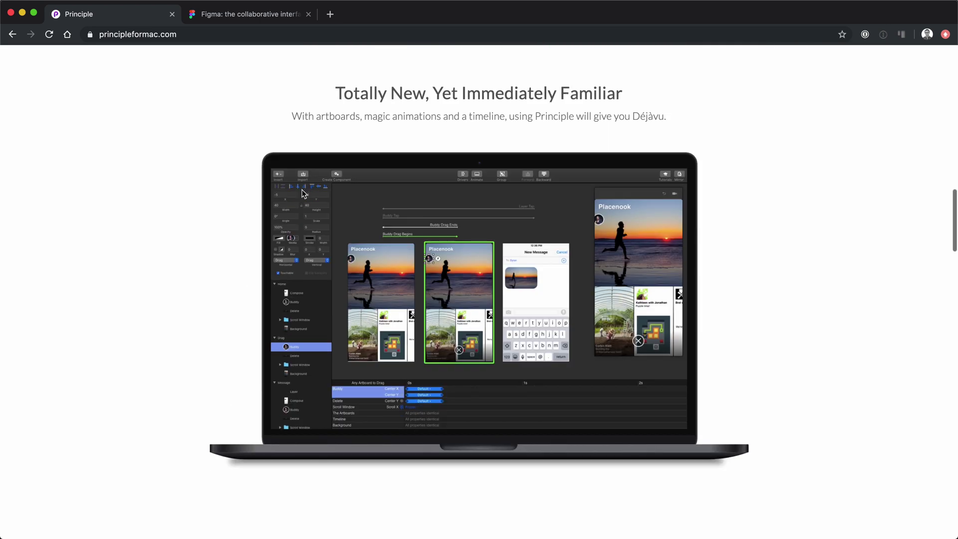
scroll(344, 296, "down", 10)
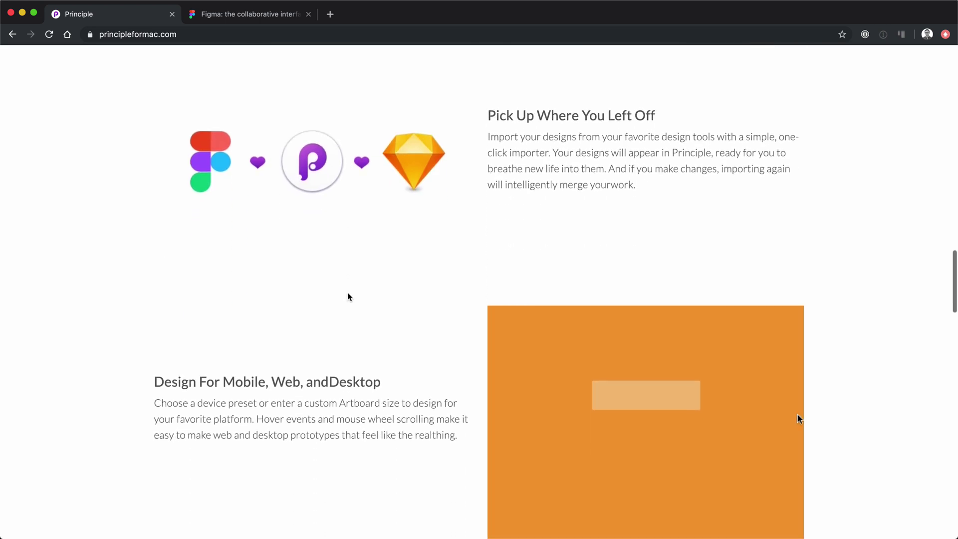
scroll(347, 297, "down", 20)
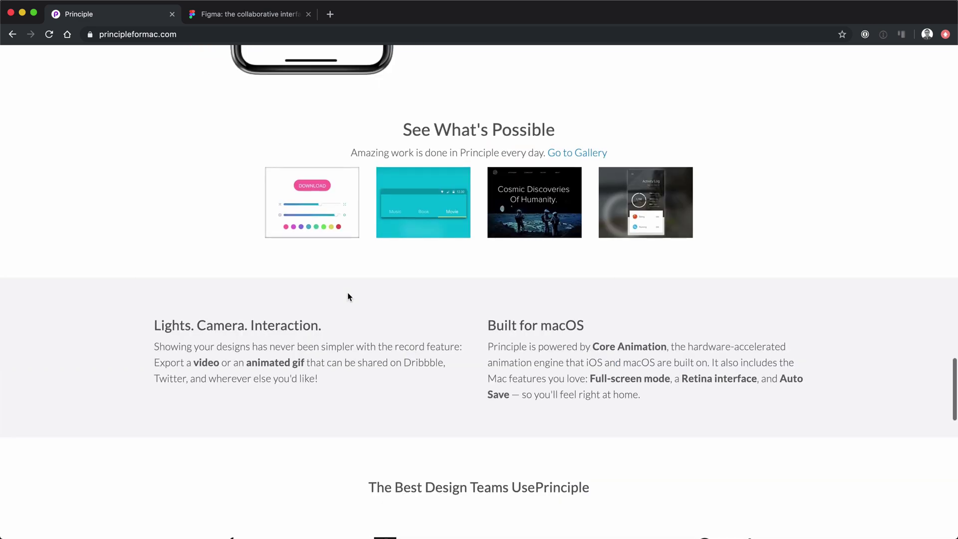
scroll(348, 297, "up", 20)
scroll(348, 296, "up", 5)
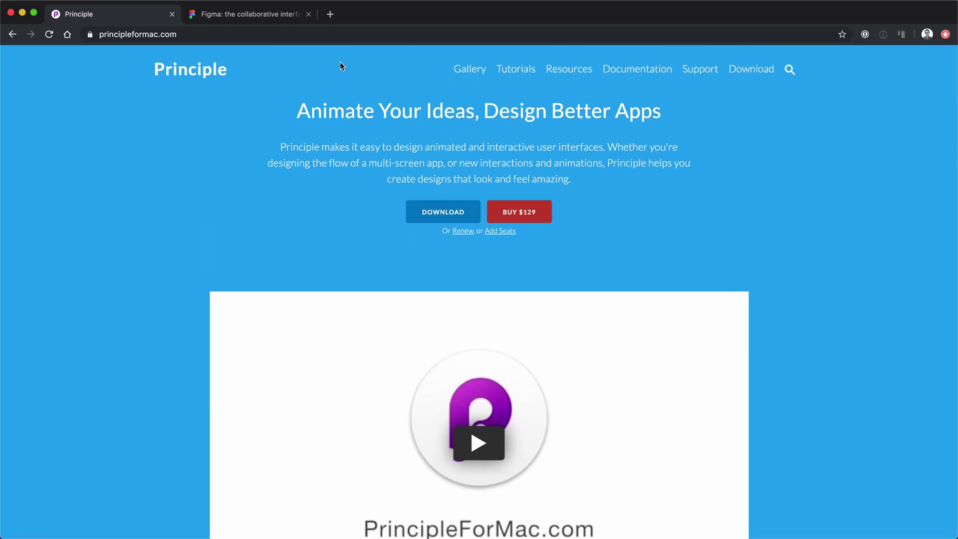
left_click(265, 21)
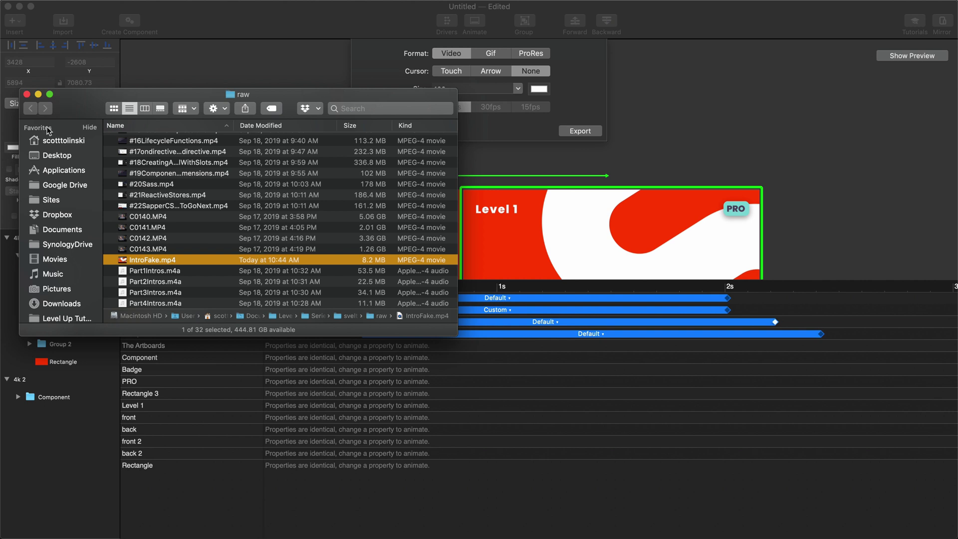
Step: Quick Look the exported IntroFake.mp4 in the raw folder and replay it from the start
left_click_drag(72, 115, 287, 120)
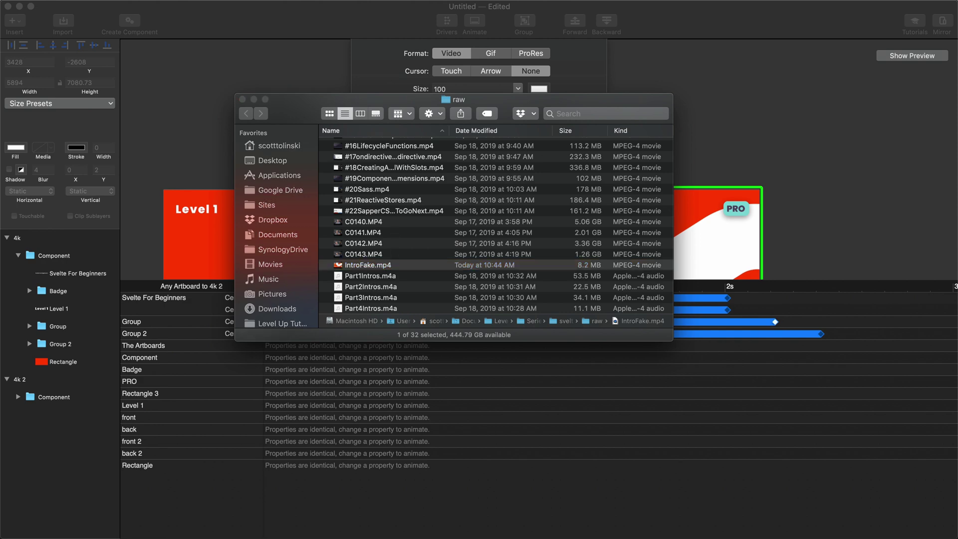
key("space")
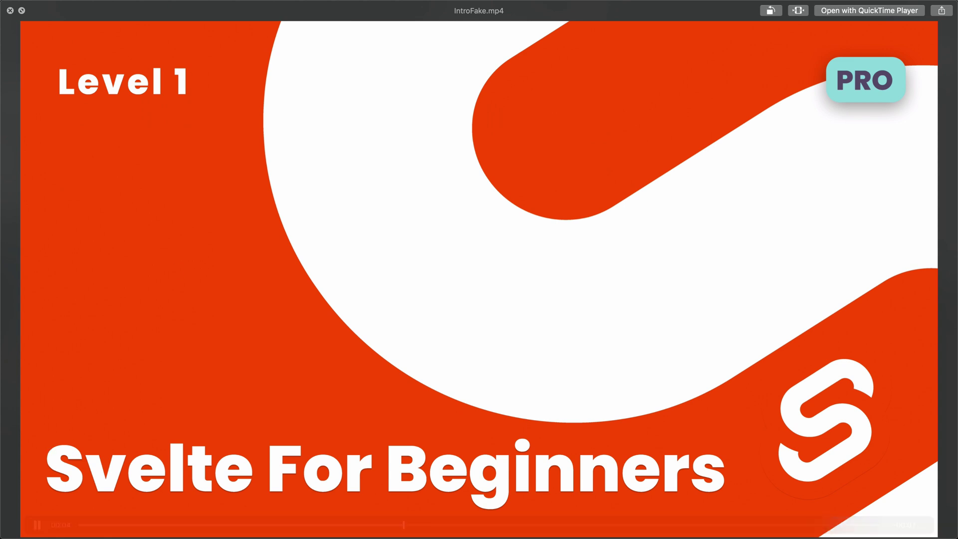
left_click_drag(92, 525, 21, 525)
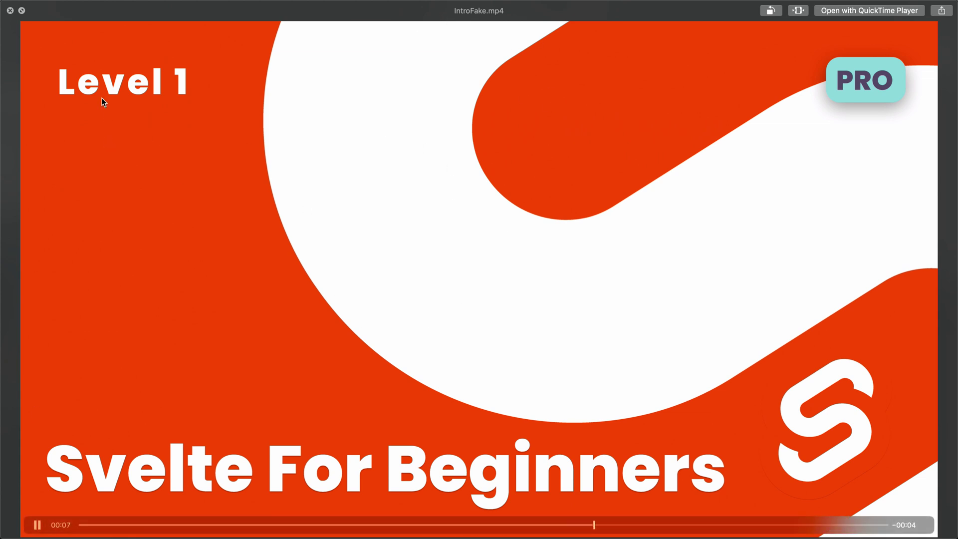
key("space")
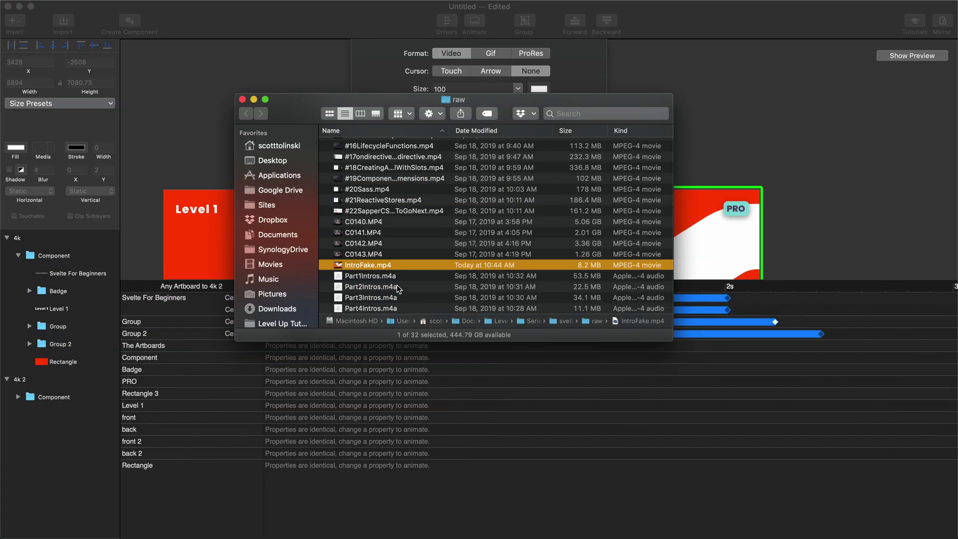
Step: Quick Look the earlier SveltetForBeginners.mp4 video for comparison
scroll(386, 280, "down", 1)
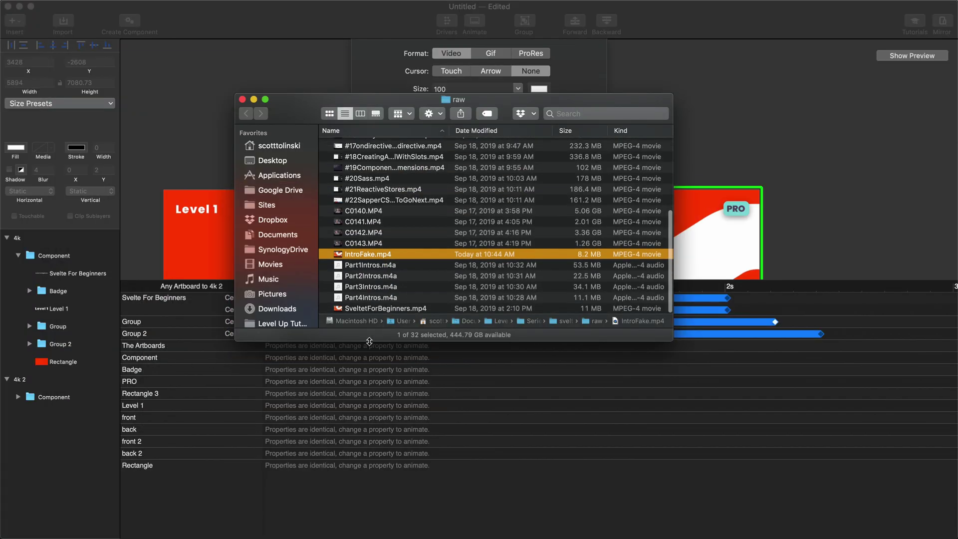
left_click(363, 309)
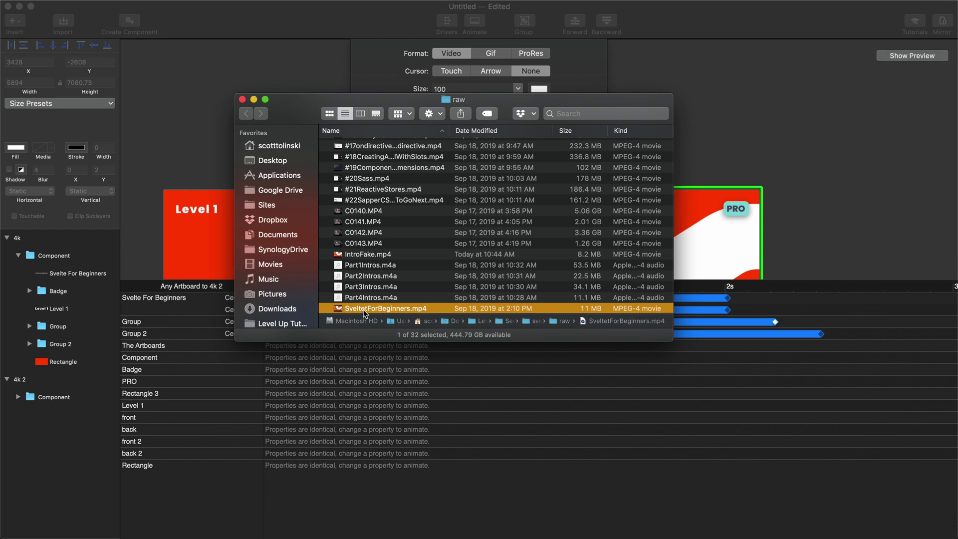
key("space")
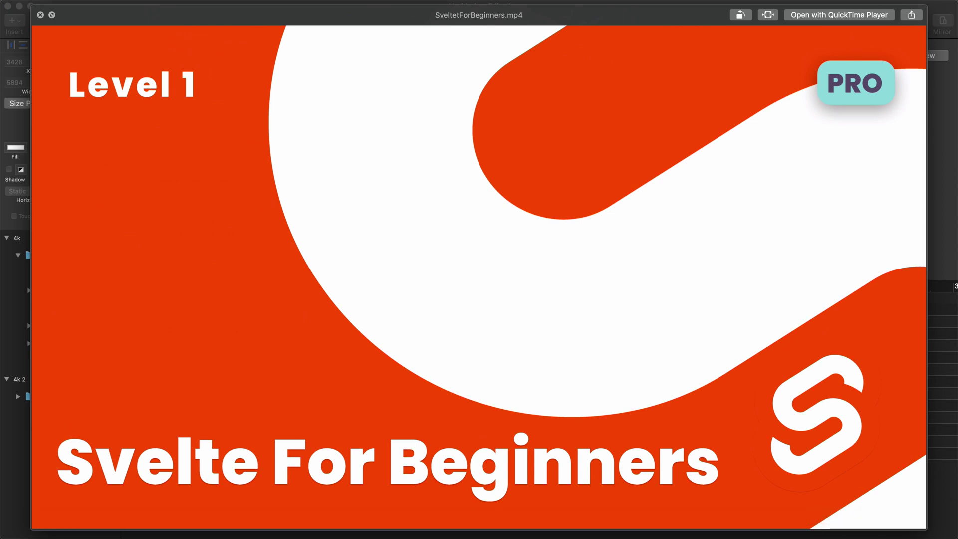
key("space")
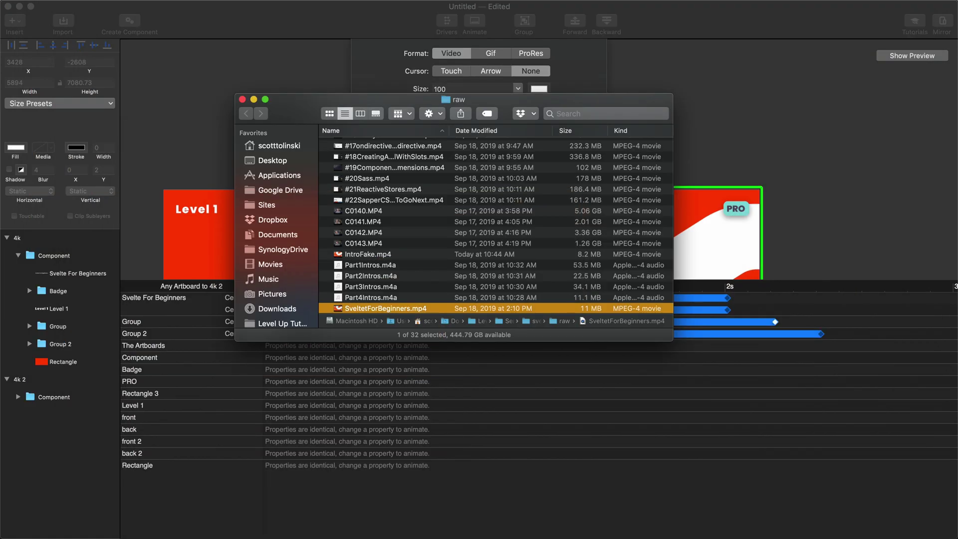
Step: Review the Level Up Pro pricing page, highlighting its $18.75 annual price
left_click(270, 264)
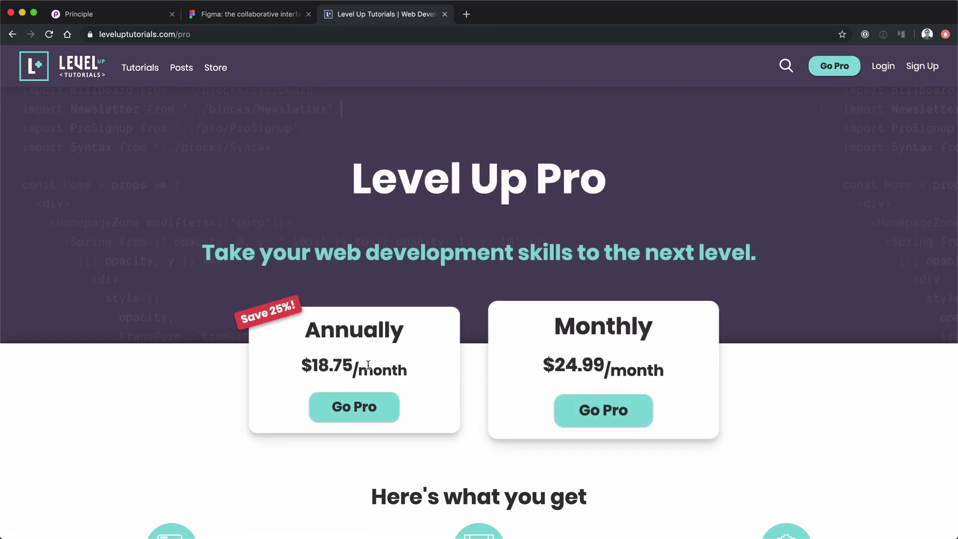
left_click_drag(354, 366, 299, 365)
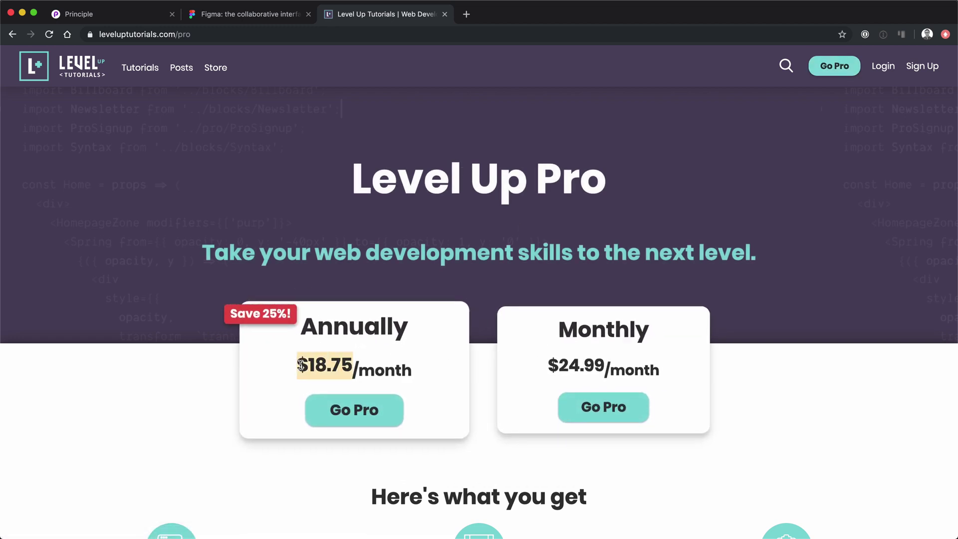
left_click(170, 384)
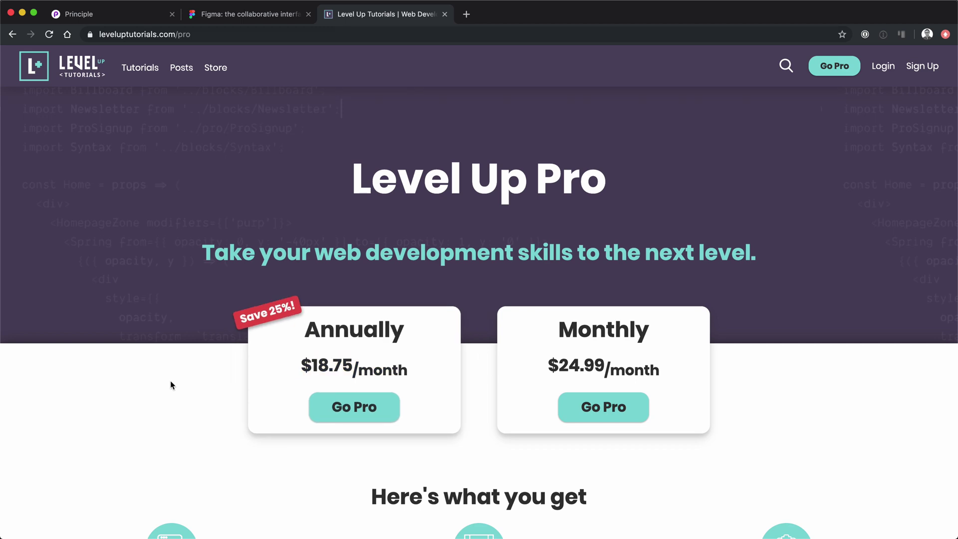
scroll(170, 384, "down", 3)
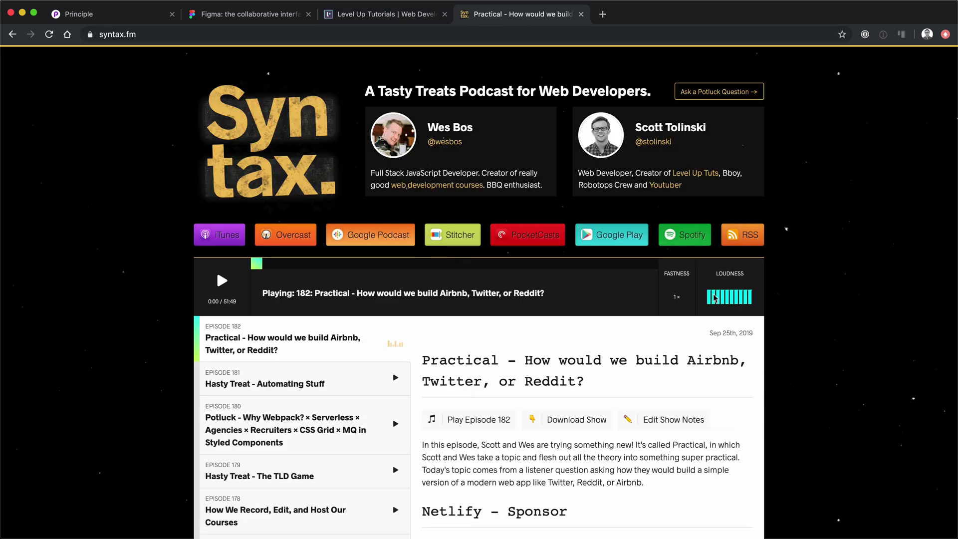
scroll(423, 224, "down", 5)
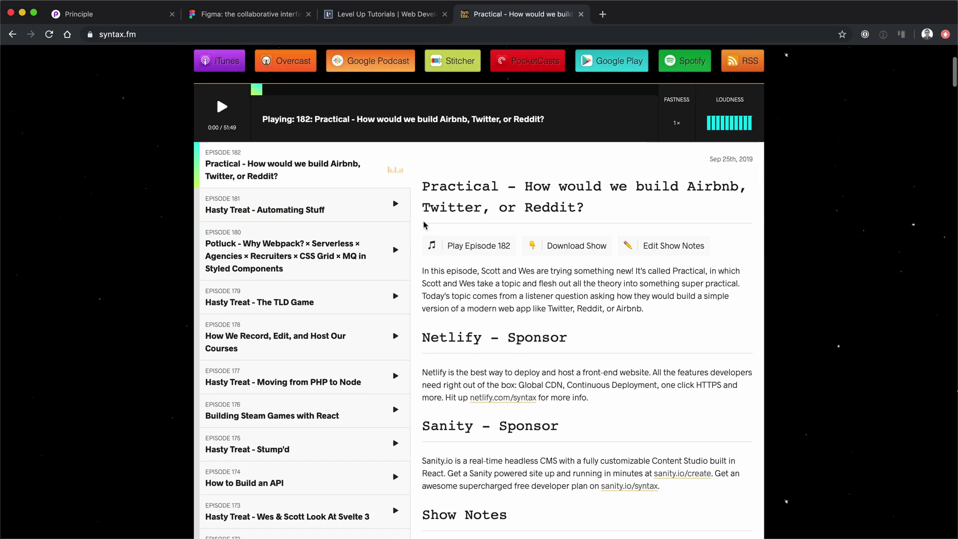
scroll(270, 212, "down", 15)
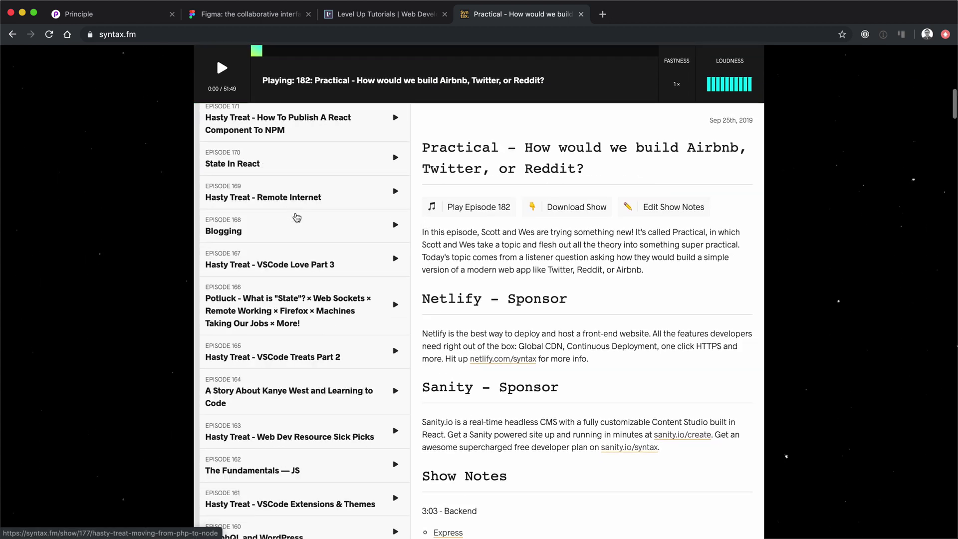
scroll(269, 212, "down", 15)
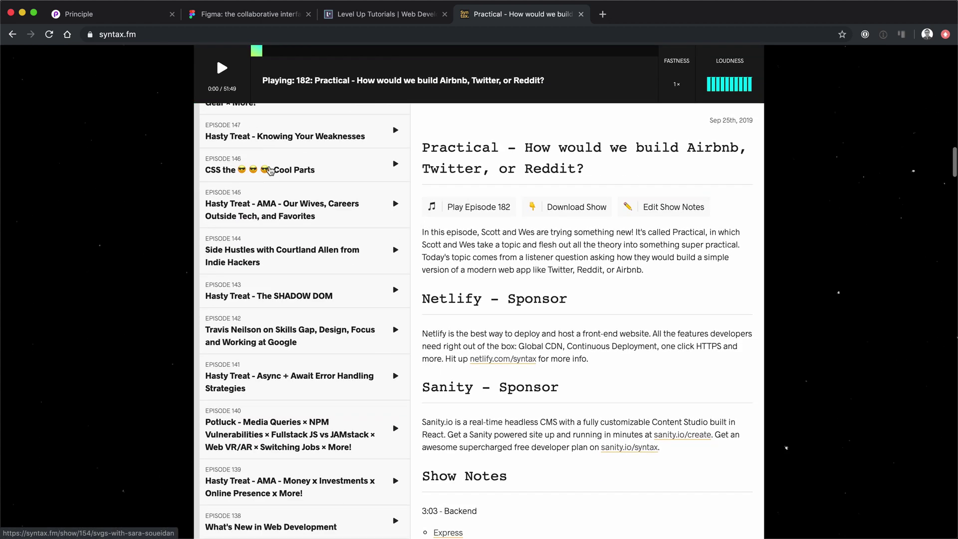
scroll(269, 170, "down", 20)
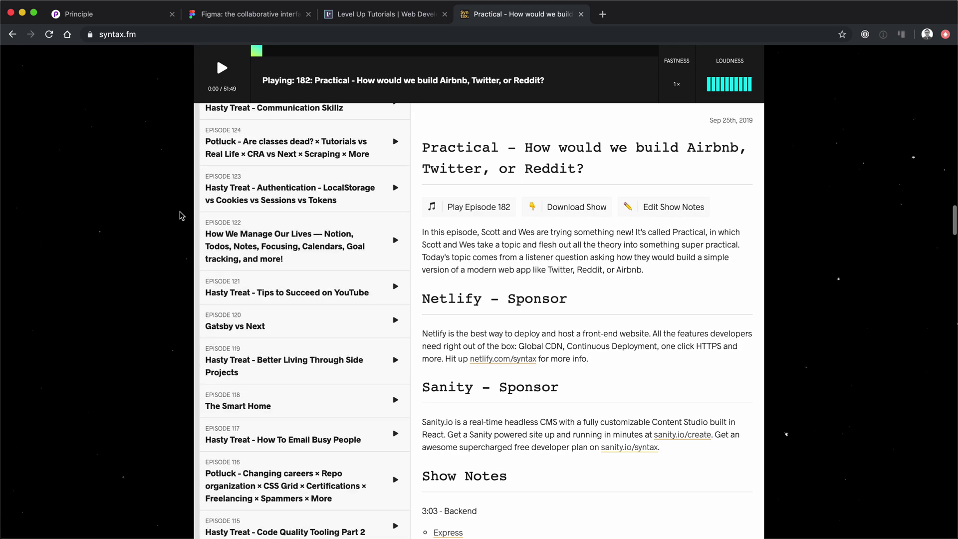
scroll(241, 203, "up", 20)
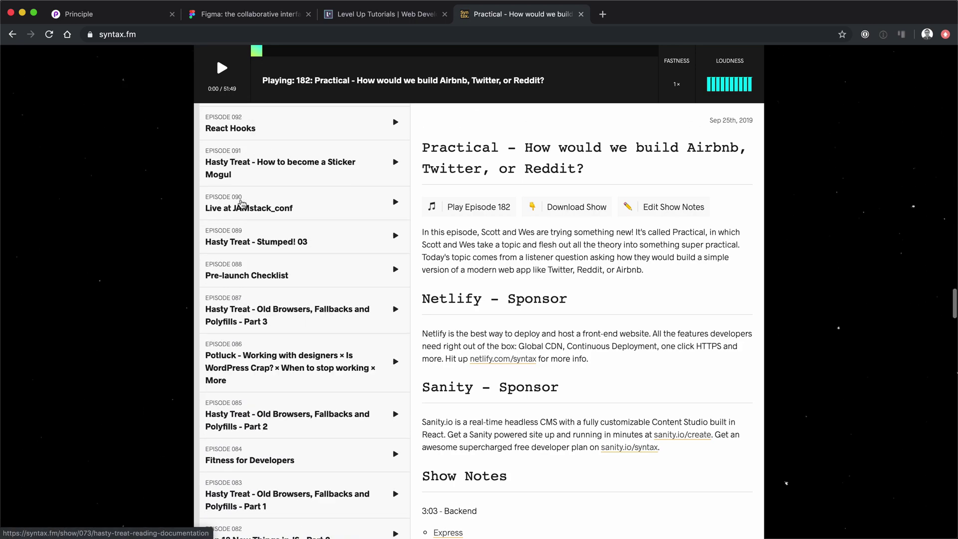
scroll(242, 204, "up", 20)
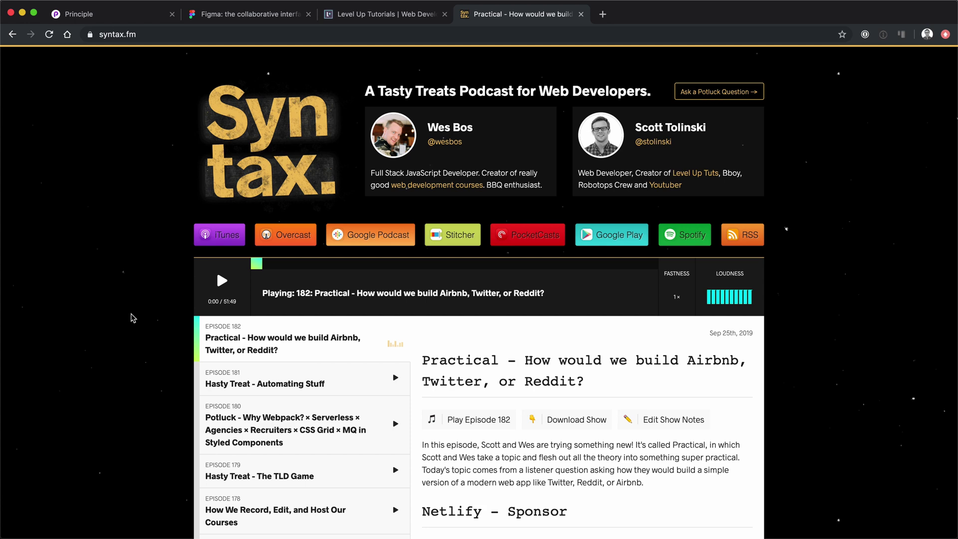
scroll(132, 317, "down", 4)
scroll(132, 318, "up", 3)
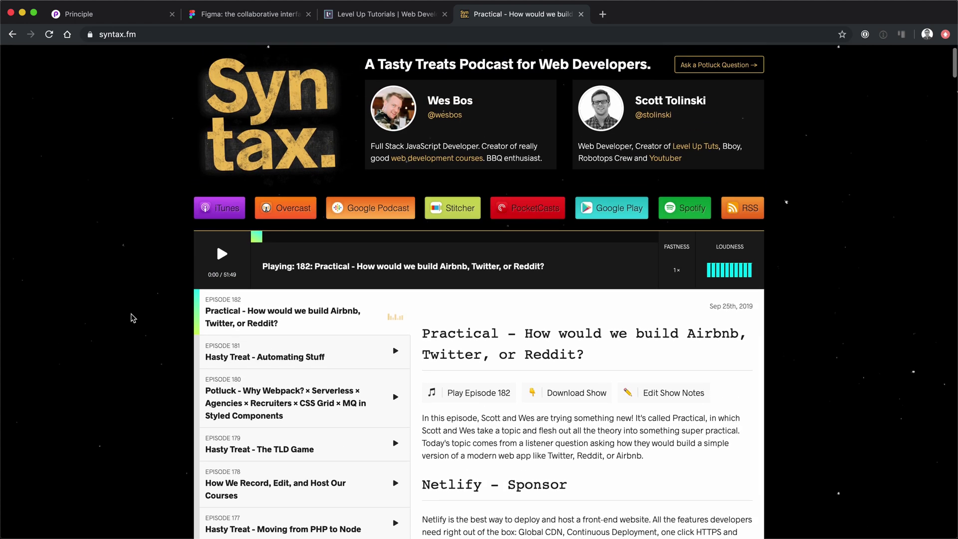